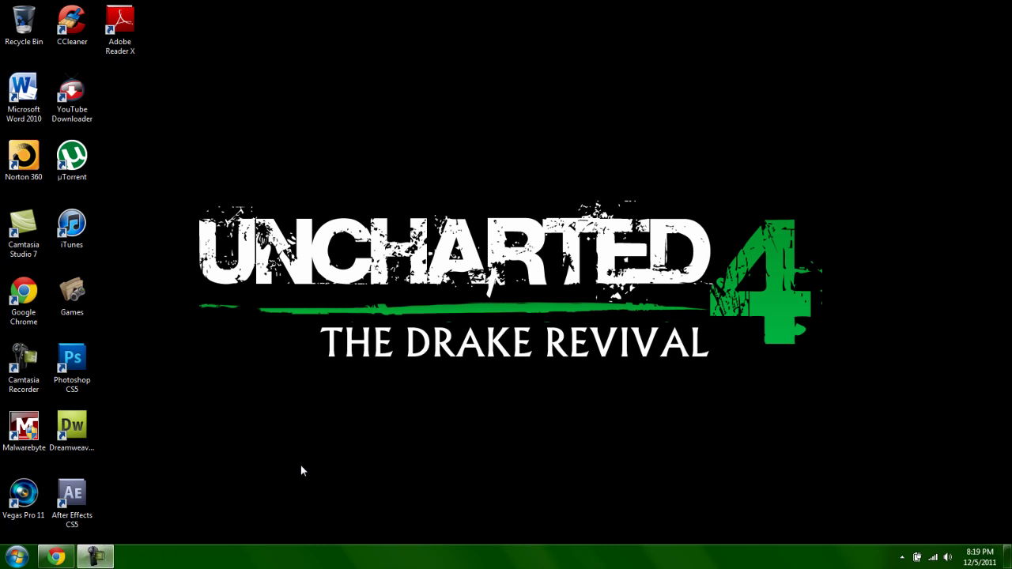
Select the After Effects CS5 desktop shortcut, then review the YouTube channel page and minimize it
{"action": "left_click_drag", "start_coordinate": [300, 466], "coordinate": [94, 514]}
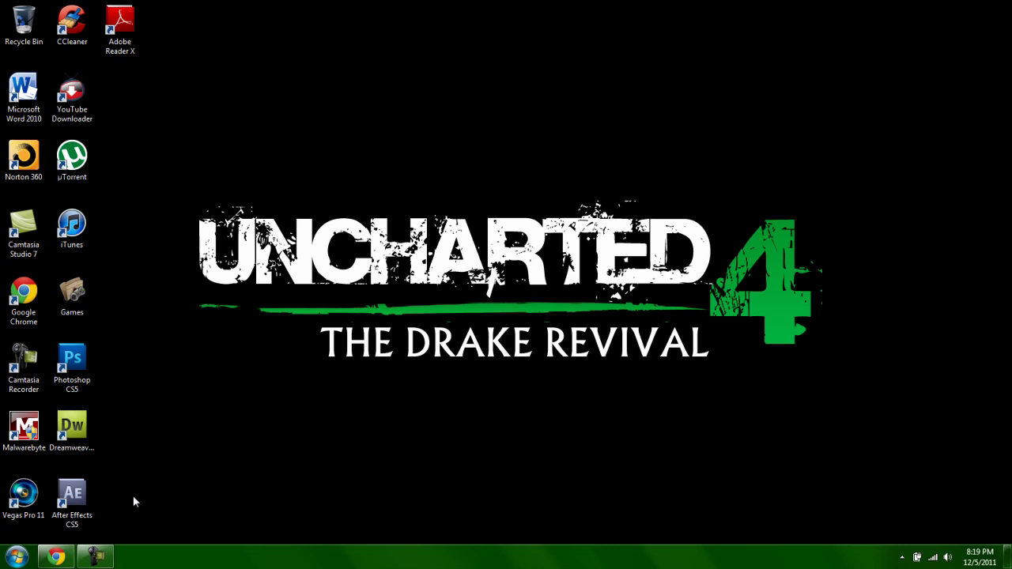
{"action": "left_click", "coordinate": [53, 559]}
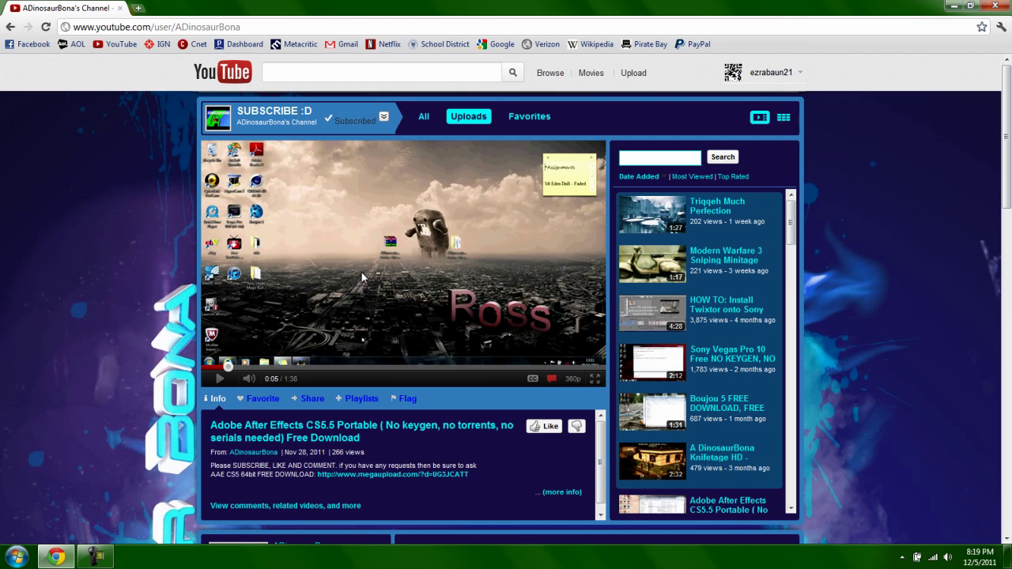
{"action": "scroll", "coordinate": [342, 234], "scroll_direction": "down", "scroll_amount": 4}
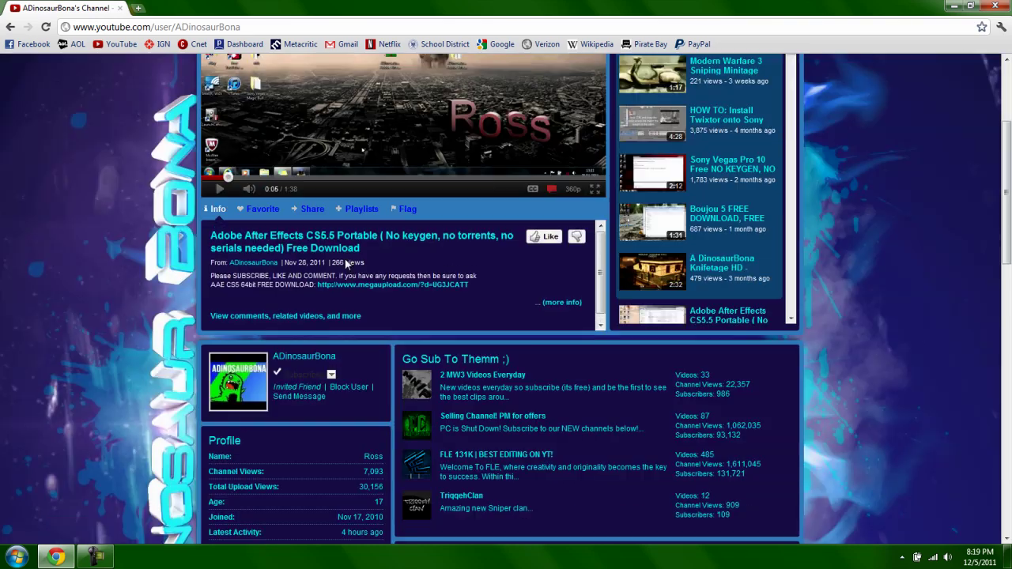
{"action": "scroll", "coordinate": [321, 237], "scroll_direction": "up", "scroll_amount": 4}
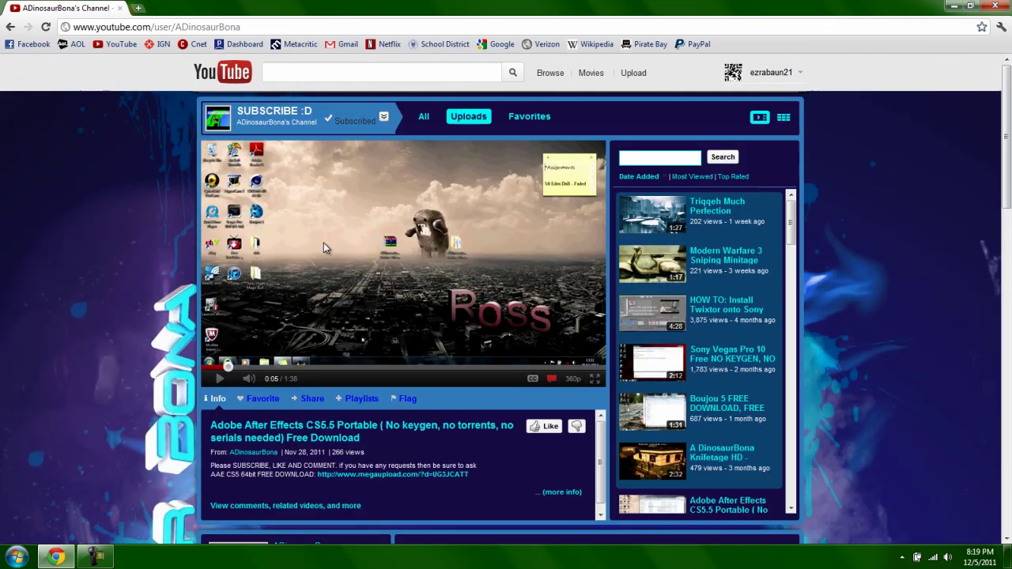
{"action": "scroll", "coordinate": [350, 234], "scroll_direction": "down", "scroll_amount": 2}
{"action": "scroll", "coordinate": [348, 236], "scroll_direction": "up", "scroll_amount": 2}
{"action": "scroll", "coordinate": [269, 316], "scroll_direction": "down", "scroll_amount": 1}
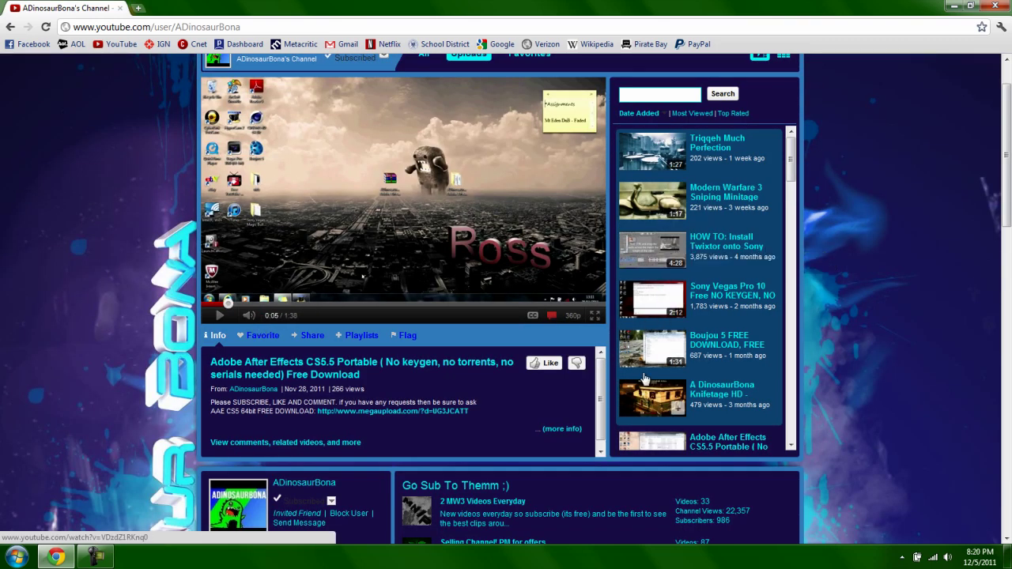
{"action": "left_click", "coordinate": [89, 560]}
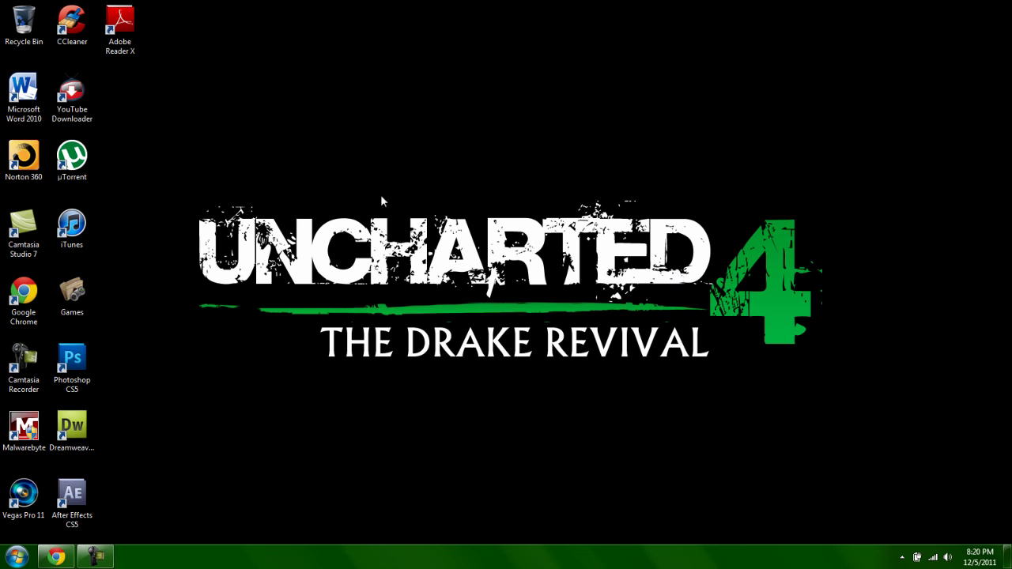
Load the copied megaupload link from the video description in a new tab, then close it
{"action": "key", "text": "super"}
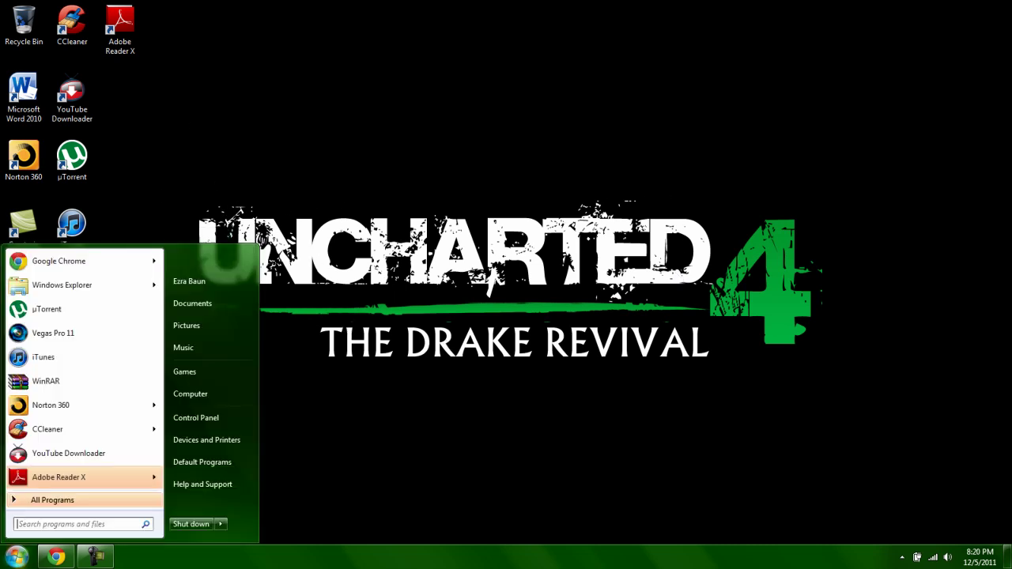
{"action": "left_click", "coordinate": [56, 558]}
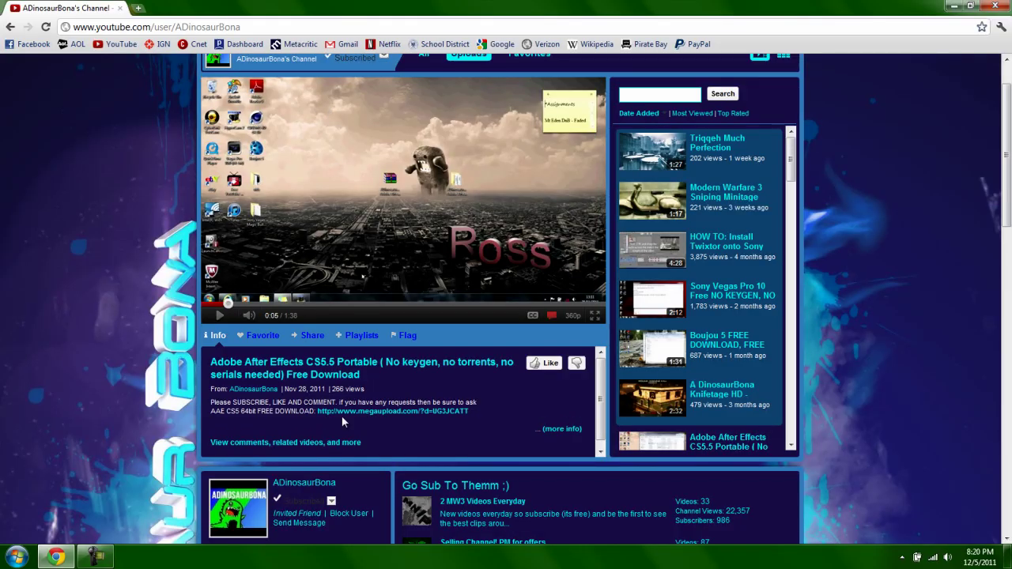
{"action": "scroll", "coordinate": [342, 414], "scroll_direction": "down", "scroll_amount": 1}
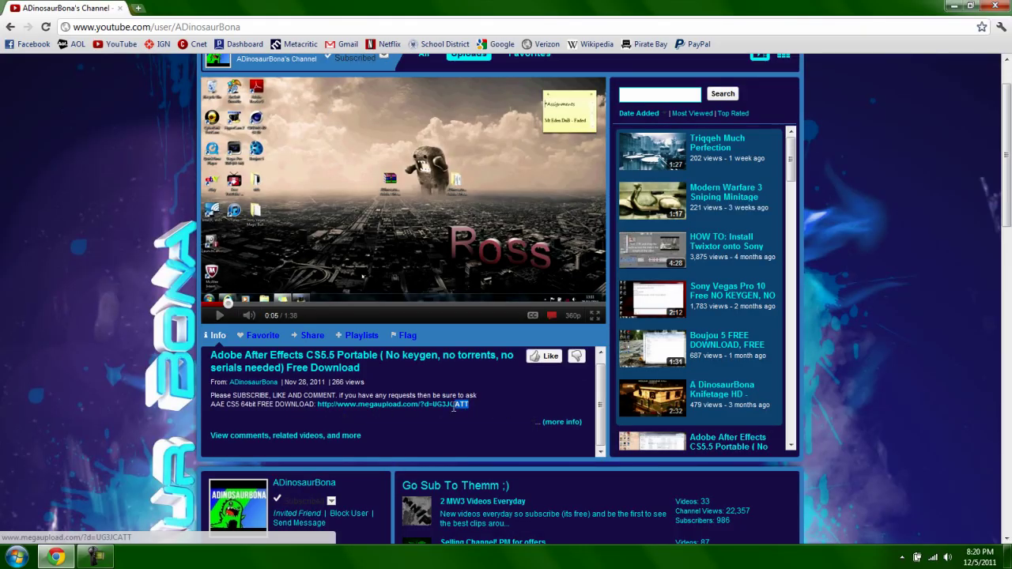
{"action": "left_click_drag", "start_coordinate": [471, 405], "coordinate": [318, 407]}
{"action": "key", "text": "ctrl+c"}
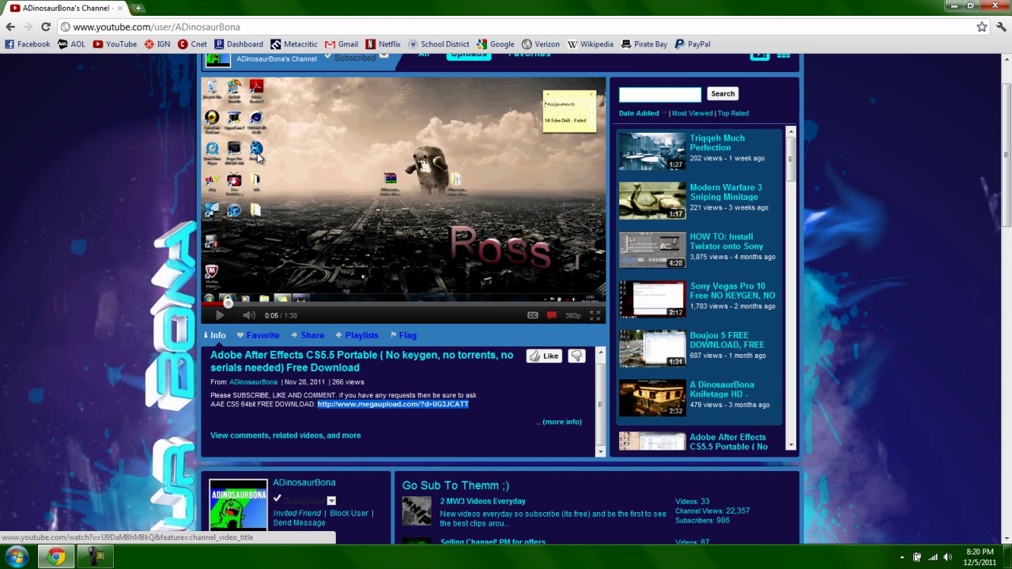
{"action": "left_click", "coordinate": [139, 8]}
{"action": "key", "text": "ctrl+v"}
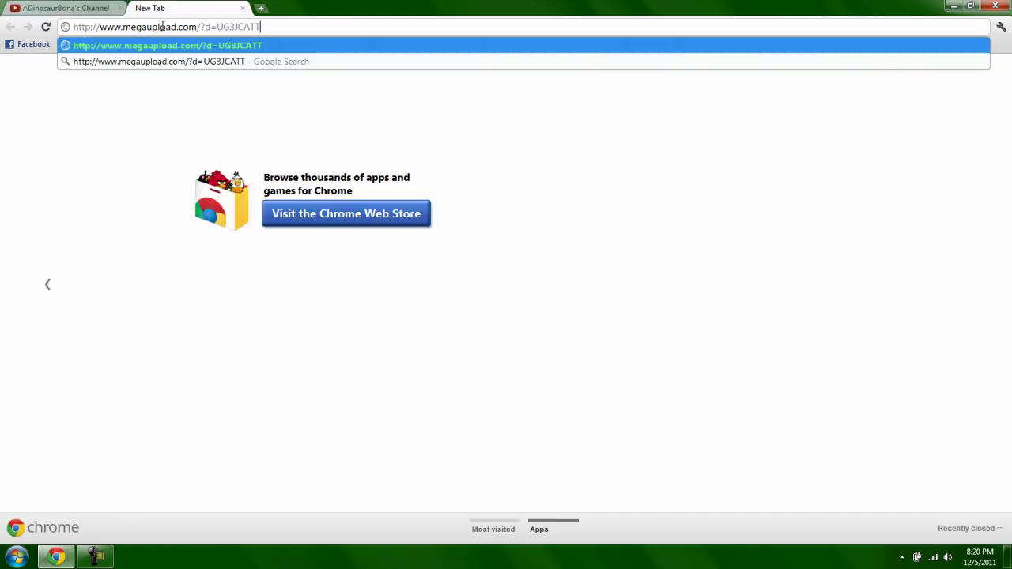
{"action": "key", "text": "Return"}
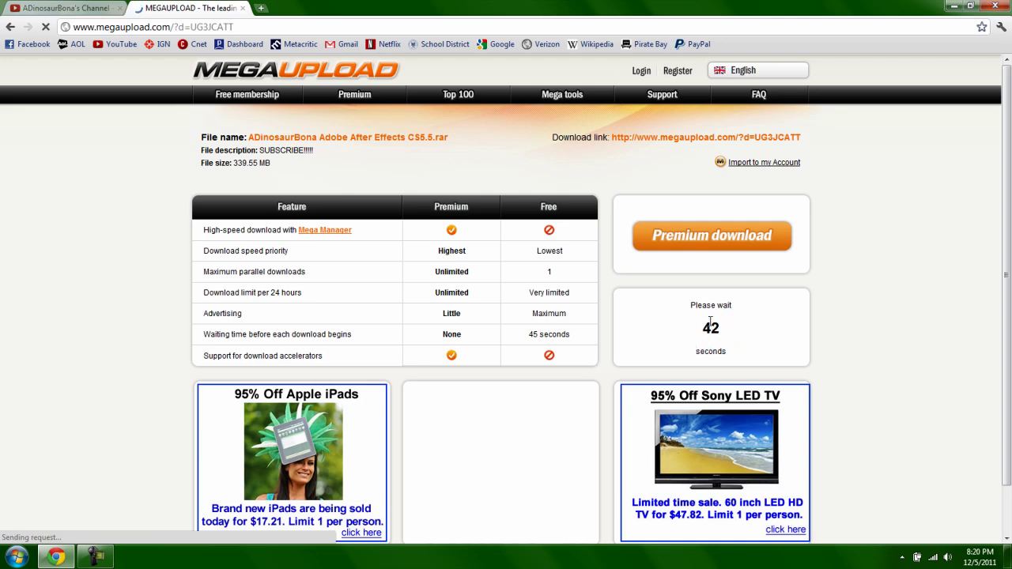
{"action": "left_click", "coordinate": [243, 7]}
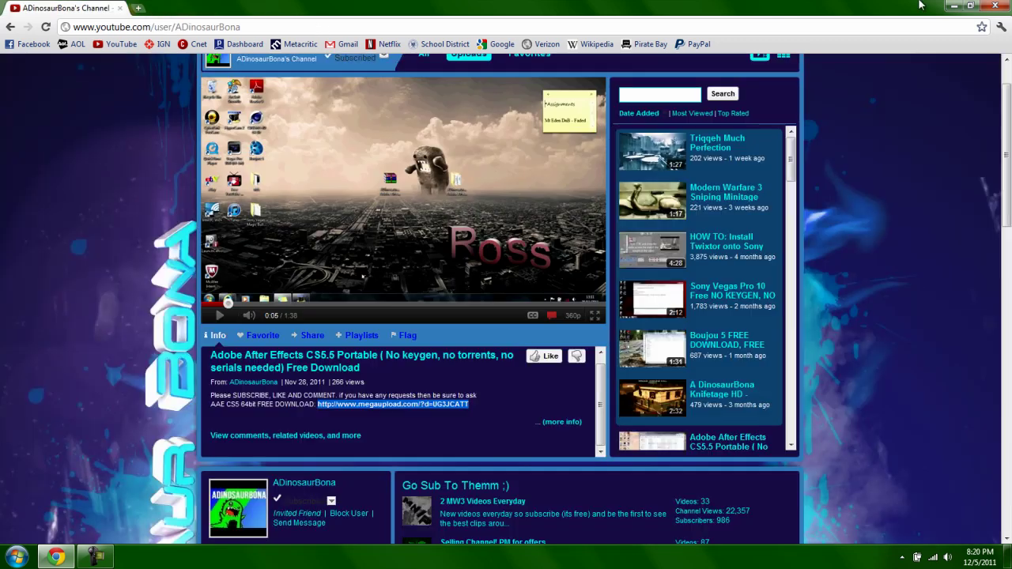
{"action": "left_click", "coordinate": [949, 6]}
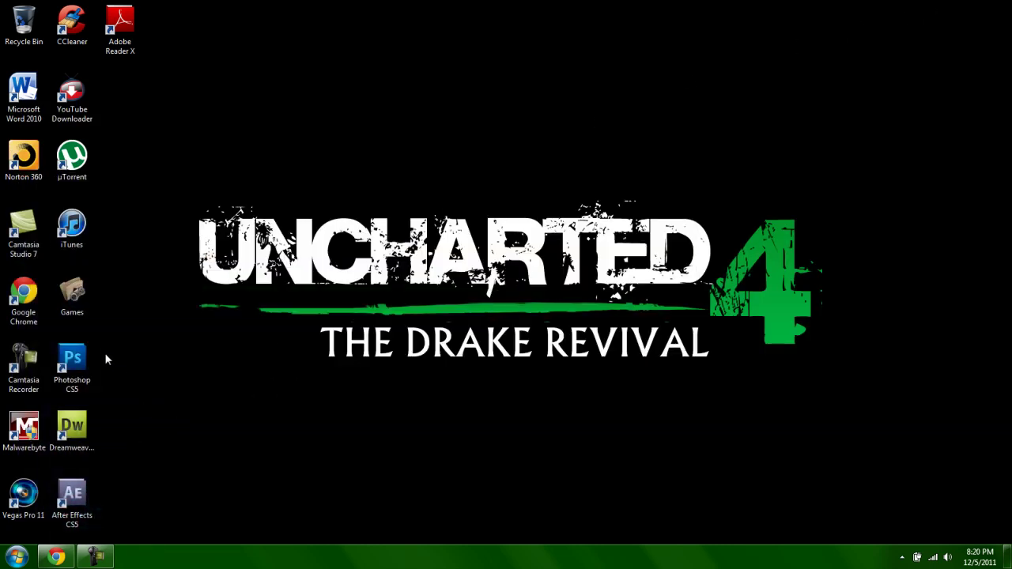
Browse through Computer to Local Disk (C:) > Program Files (x86) > Adobe
{"action": "left_click", "coordinate": [17, 556]}
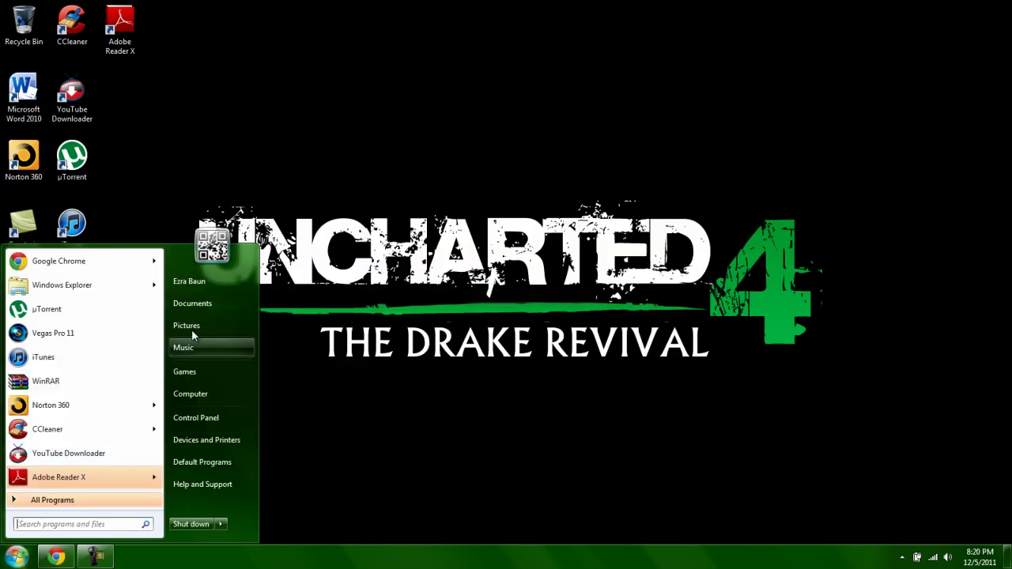
{"action": "left_click", "coordinate": [191, 394]}
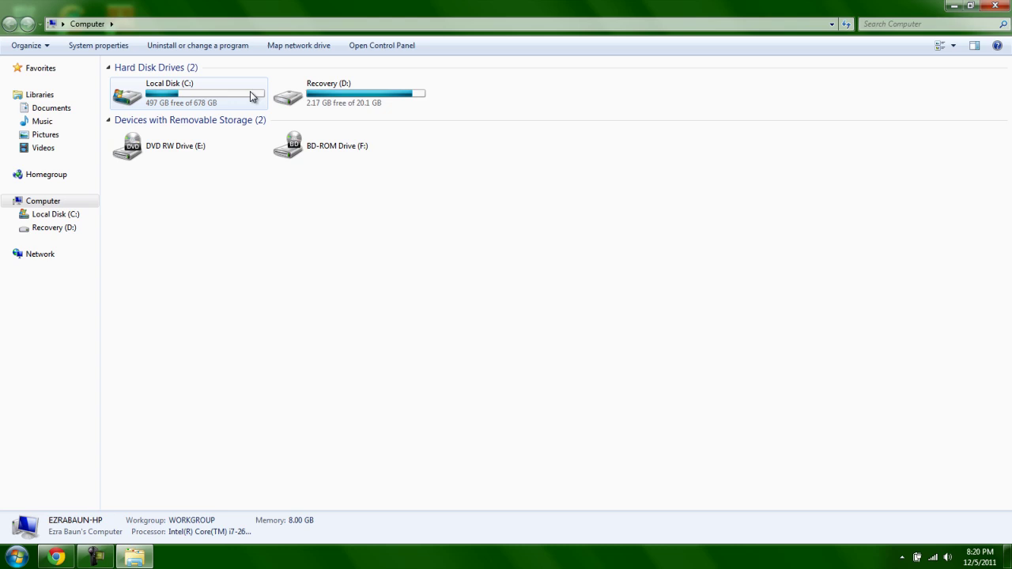
{"action": "double_click", "coordinate": [250, 95]}
{"action": "double_click", "coordinate": [146, 121]}
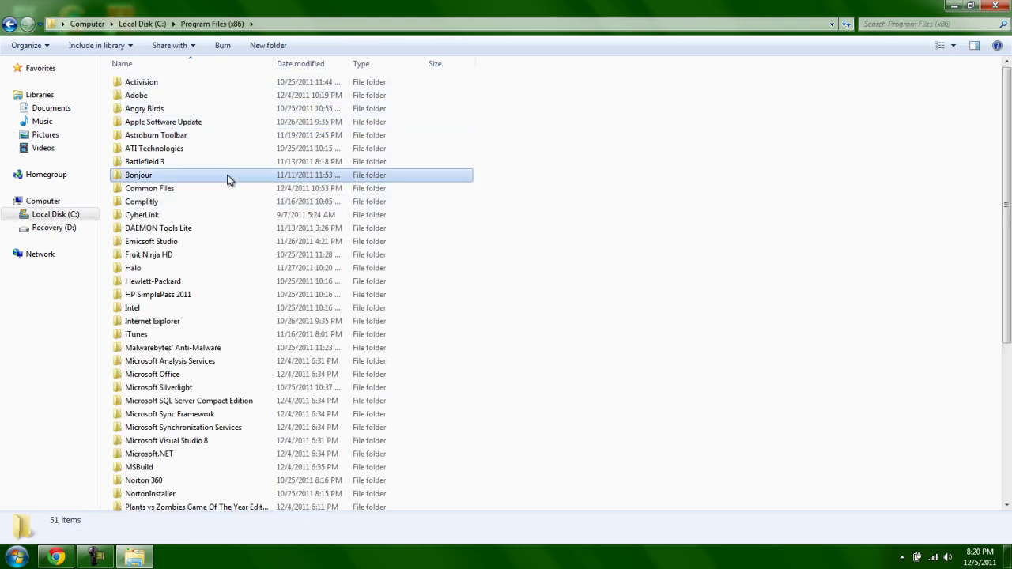
{"action": "scroll", "coordinate": [135, 300], "scroll_direction": "down", "scroll_amount": 6}
{"action": "scroll", "coordinate": [196, 224], "scroll_direction": "up", "scroll_amount": 6}
{"action": "double_click", "coordinate": [146, 95]}
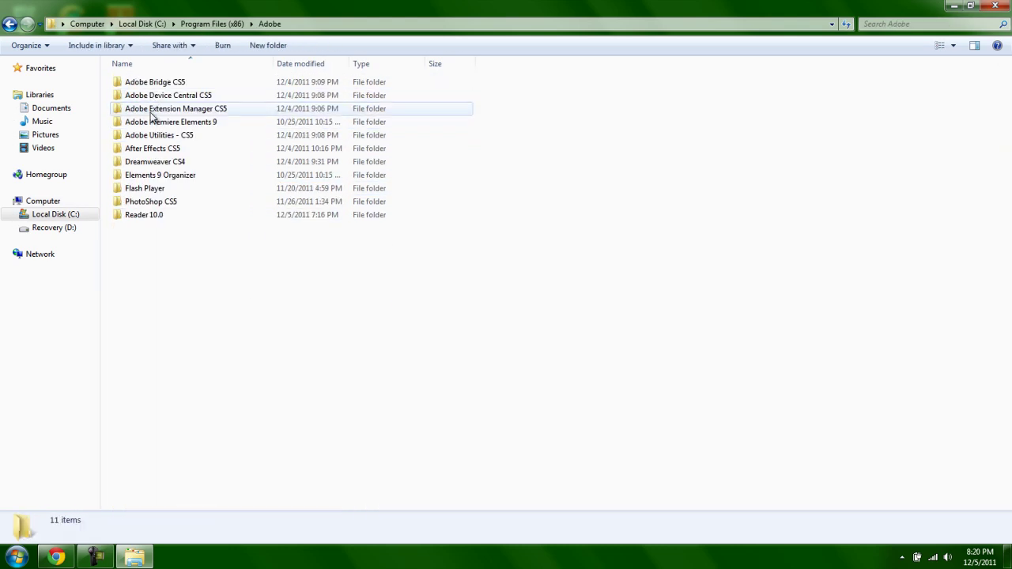
Open the After Effects CS5 folder and select AfterFX.exe
{"action": "left_click", "coordinate": [166, 188]}
{"action": "left_click", "coordinate": [168, 151]}
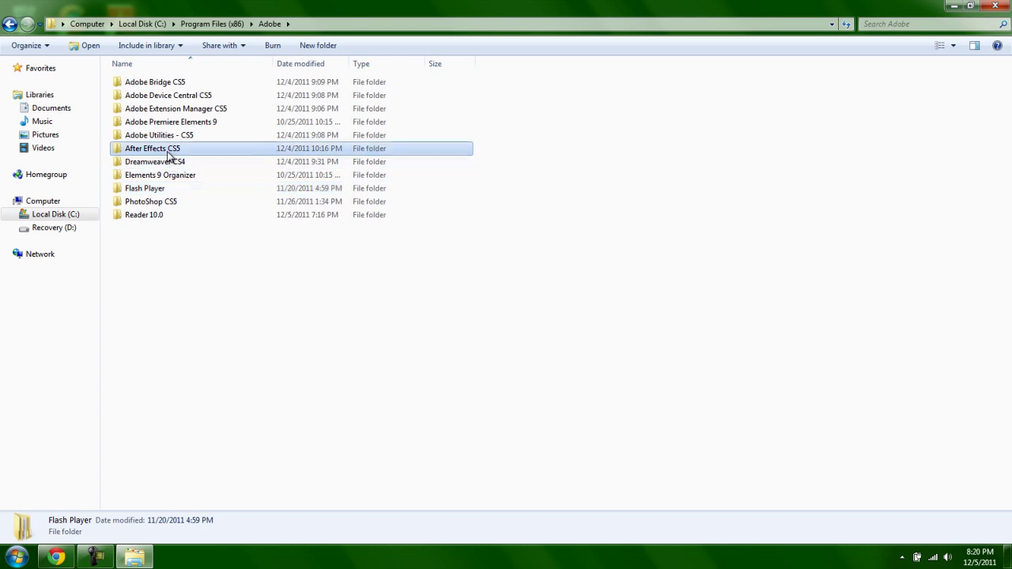
{"action": "double_click", "coordinate": [168, 151]}
{"action": "scroll", "coordinate": [204, 217], "scroll_direction": "down", "scroll_amount": 10}
{"action": "scroll", "coordinate": [195, 219], "scroll_direction": "up", "scroll_amount": 5}
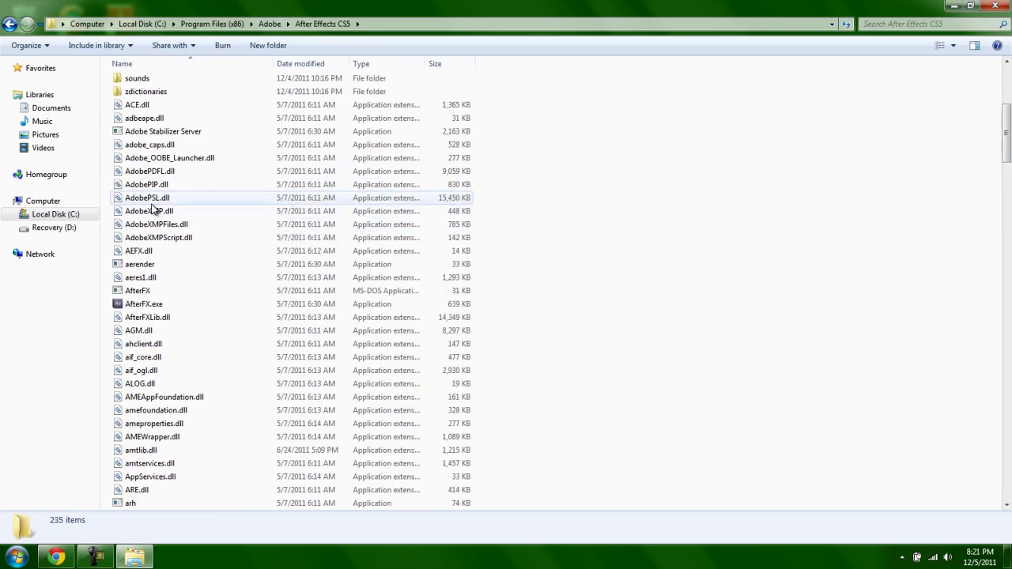
{"action": "scroll", "coordinate": [162, 166], "scroll_direction": "up", "scroll_amount": 6}
{"action": "scroll", "coordinate": [175, 237], "scroll_direction": "down", "scroll_amount": 5}
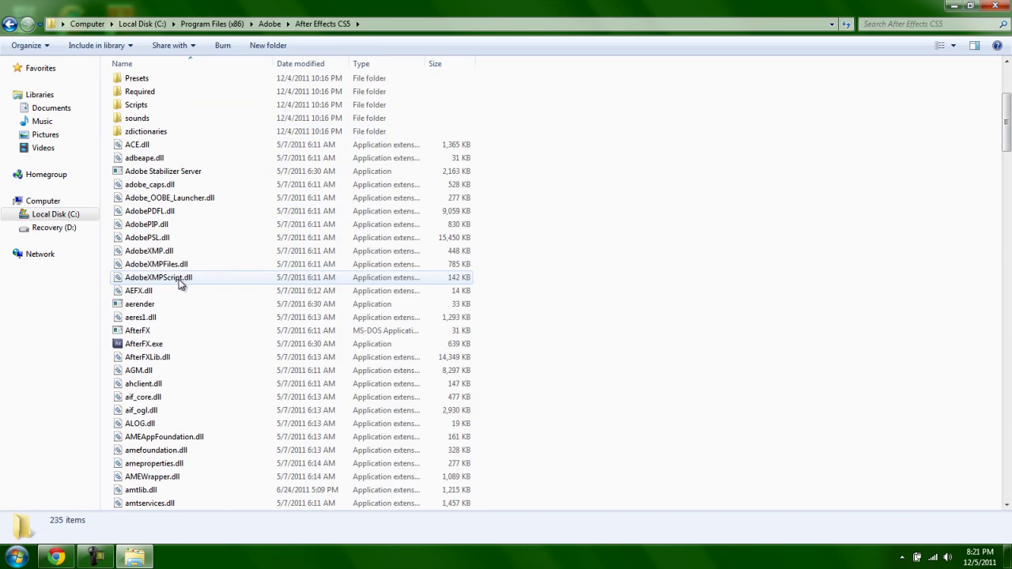
{"action": "left_click", "coordinate": [178, 346]}
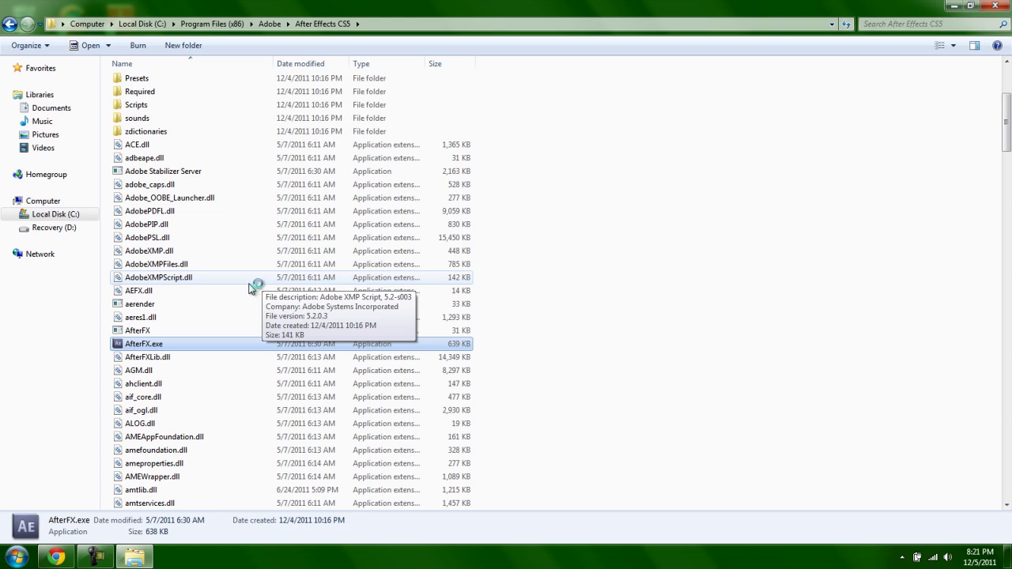
Launch AfterFX.exe, dismiss its crash errors, and run compatibility troubleshooting on it
{"action": "double_click", "coordinate": [192, 345]}
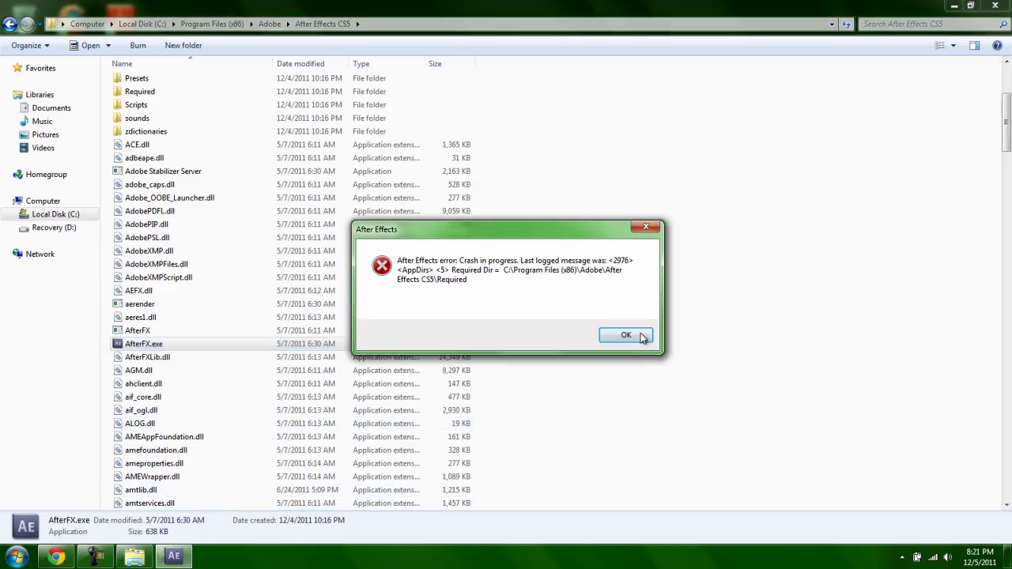
{"action": "left_click", "coordinate": [642, 334]}
{"action": "left_click", "coordinate": [632, 340]}
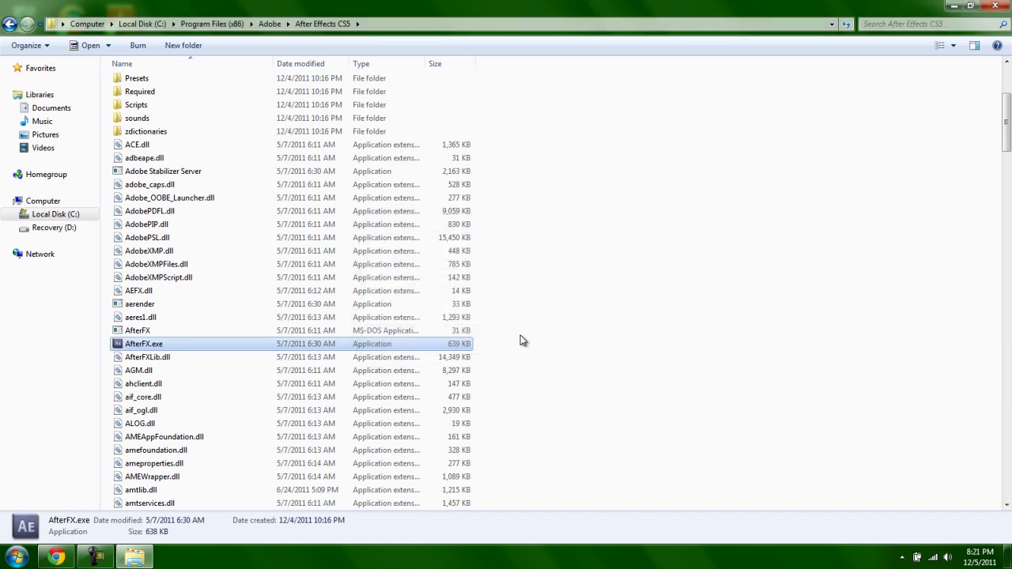
{"action": "right_click", "coordinate": [346, 346]}
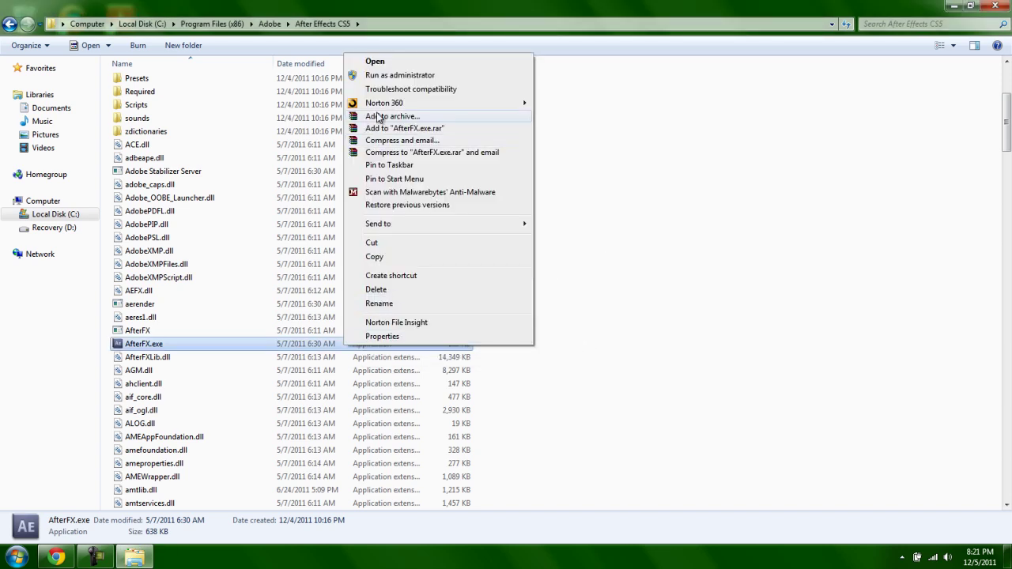
{"action": "left_click", "coordinate": [389, 89]}
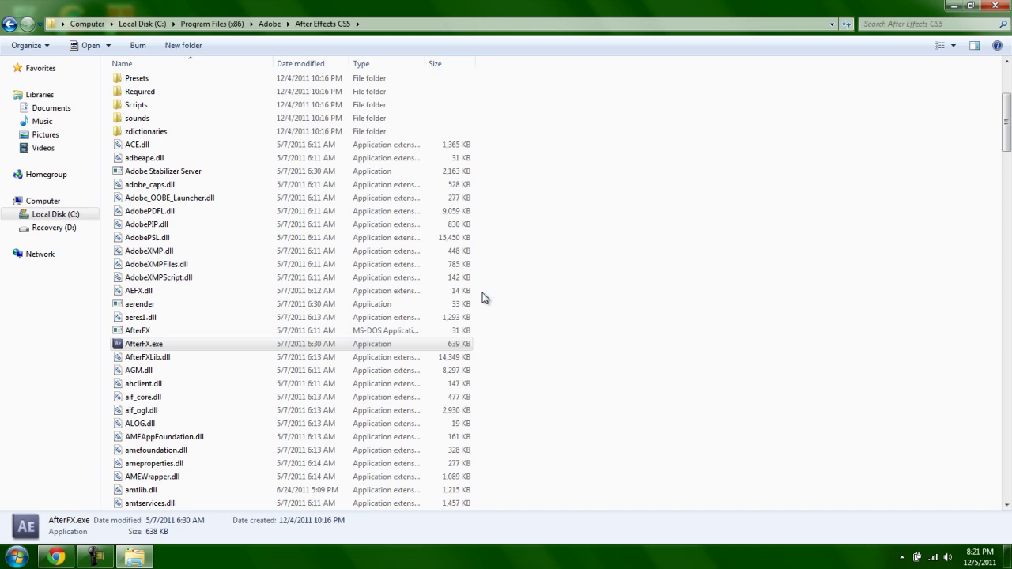
Relaunch AfterFX.exe from the After Effects CS5 folder and dismiss the error messages
{"action": "left_click", "coordinate": [138, 558]}
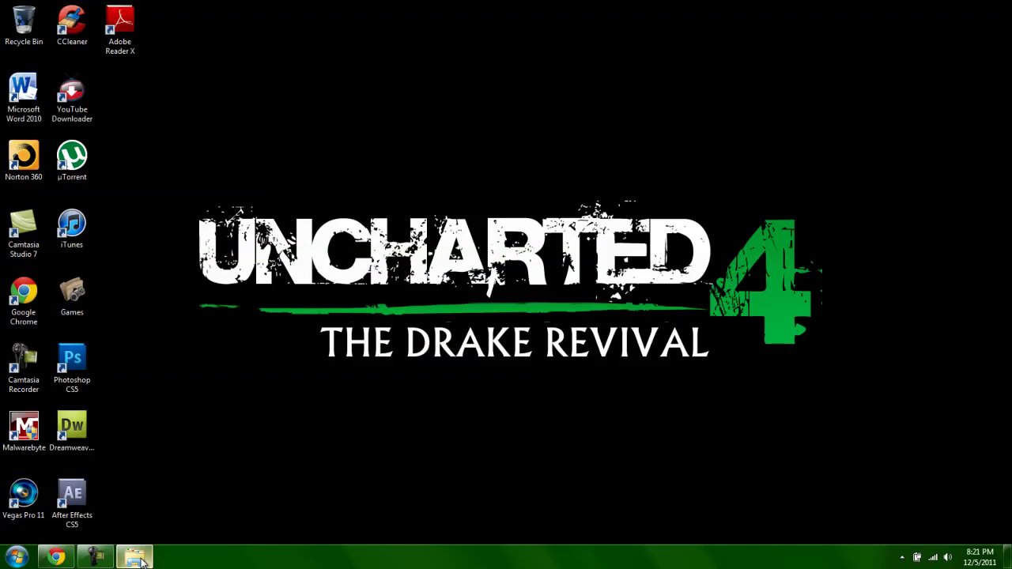
{"action": "left_click", "coordinate": [139, 559]}
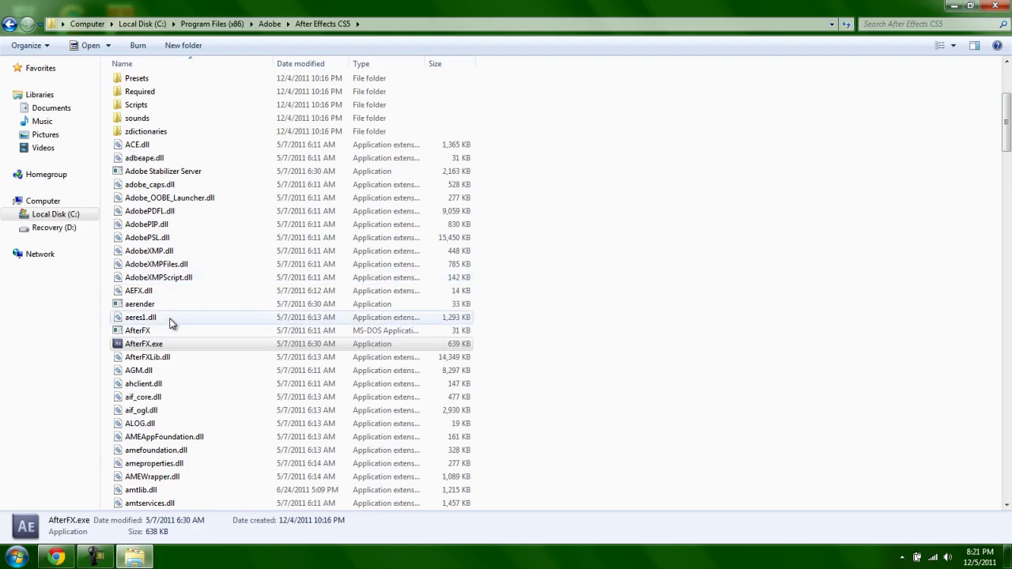
{"action": "left_click", "coordinate": [156, 345]}
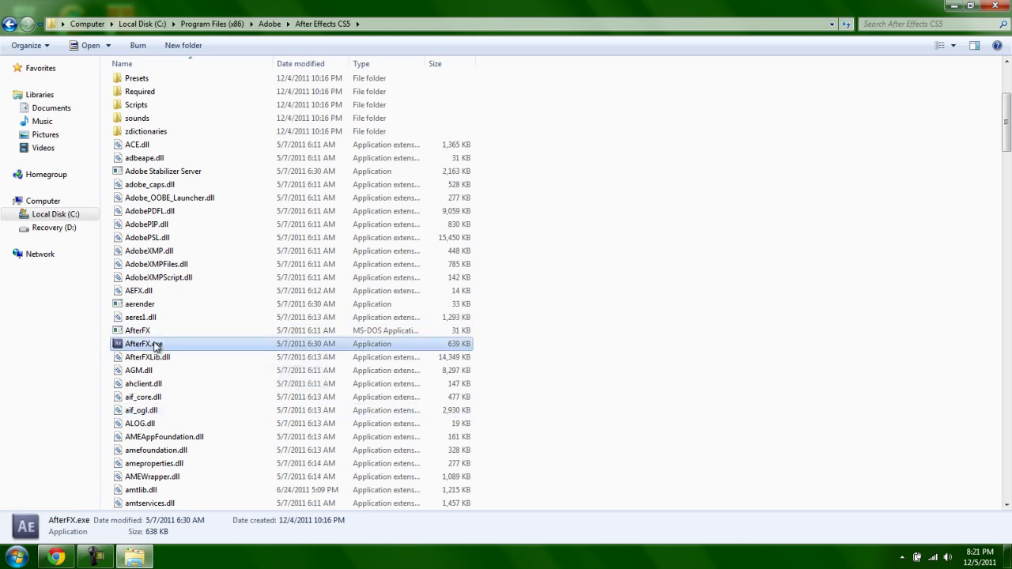
{"action": "double_click", "coordinate": [157, 345]}
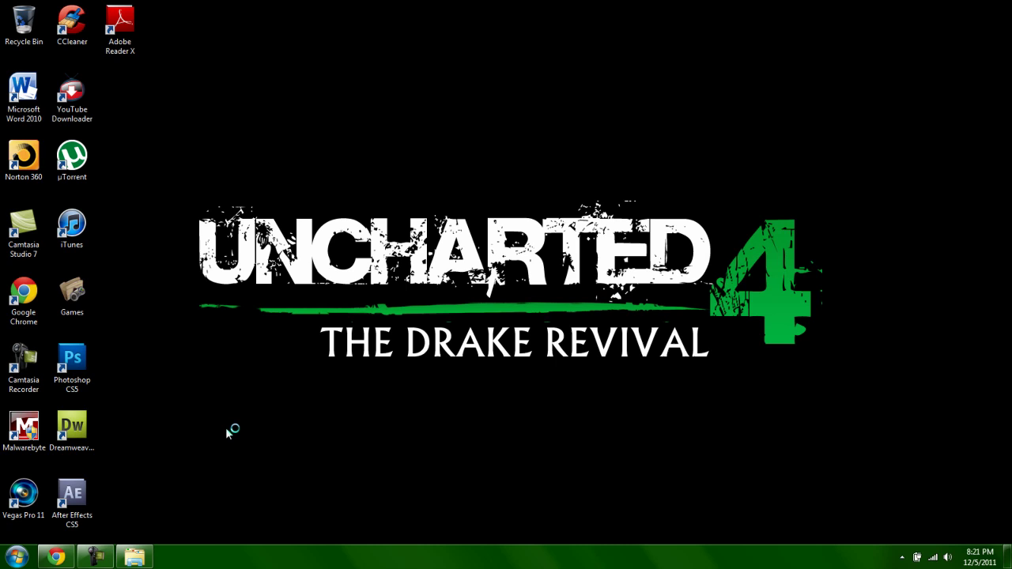
{"action": "left_click", "coordinate": [644, 332]}
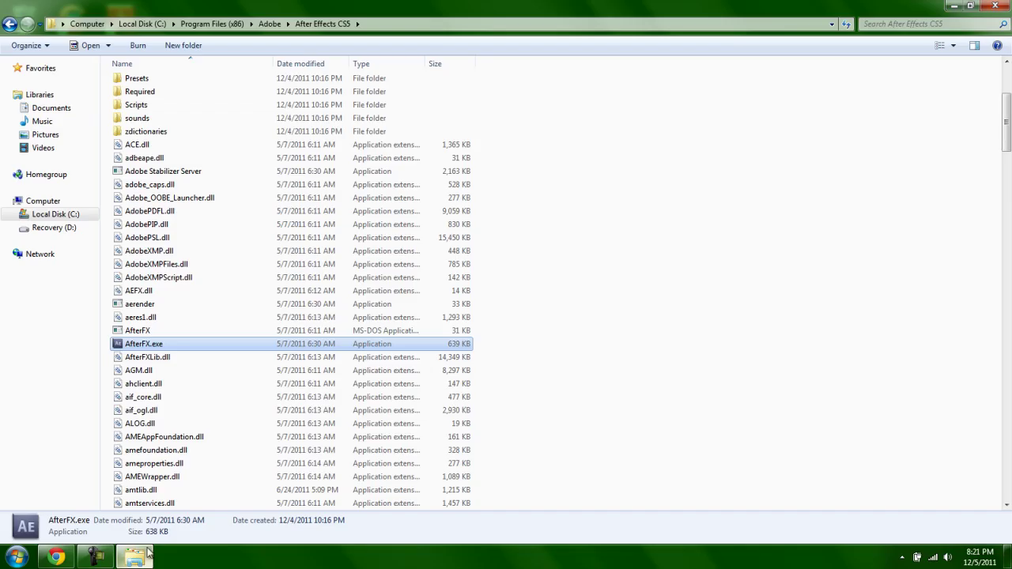
Launch AfterFX.exe again, dismiss the crash messages, and run it as administrator
{"action": "left_click", "coordinate": [134, 557]}
{"action": "double_click", "coordinate": [144, 344]}
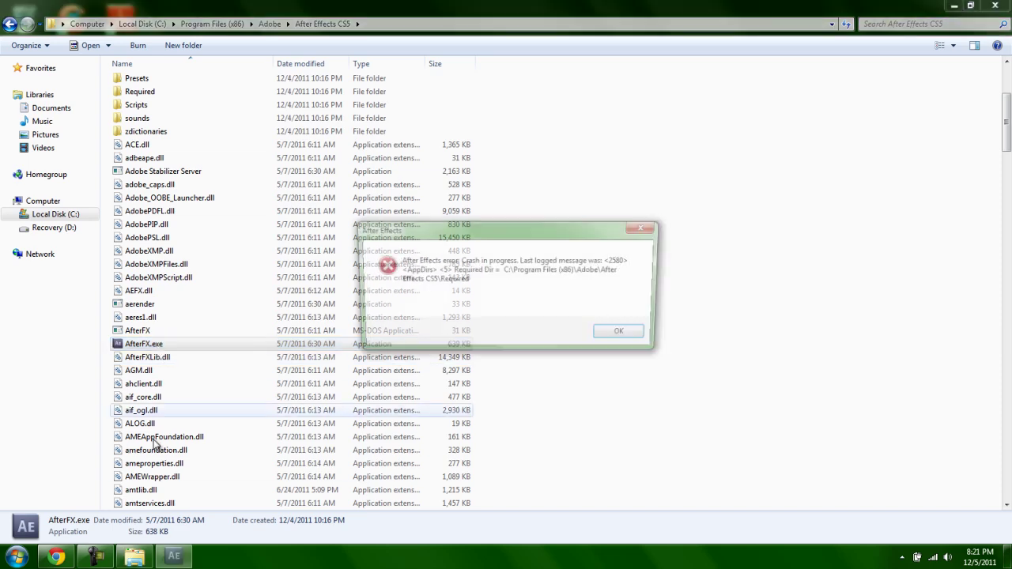
{"action": "left_click", "coordinate": [618, 330]}
{"action": "key", "text": "Return"}
{"action": "right_click", "coordinate": [267, 346]}
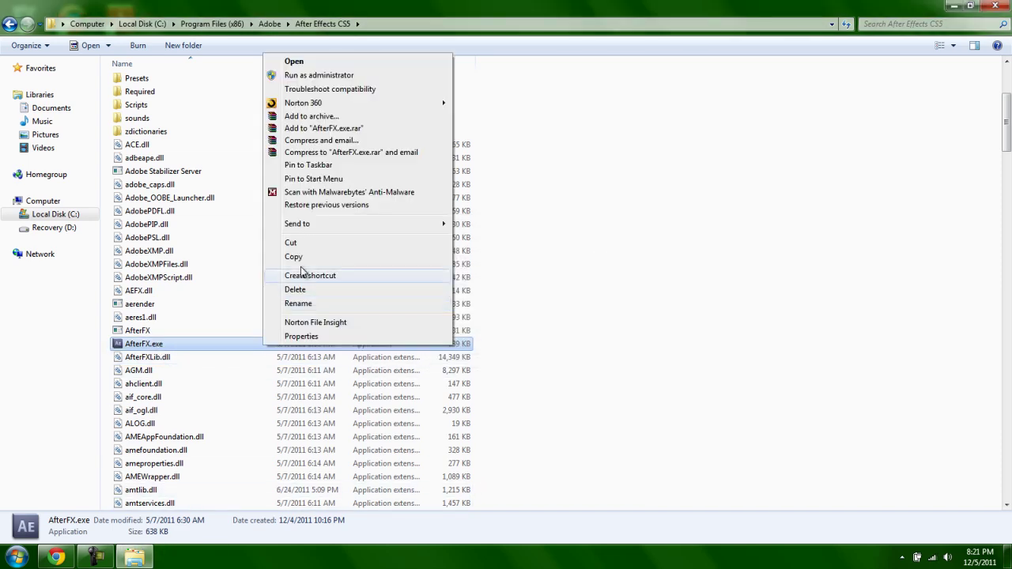
{"action": "left_click", "coordinate": [320, 85]}
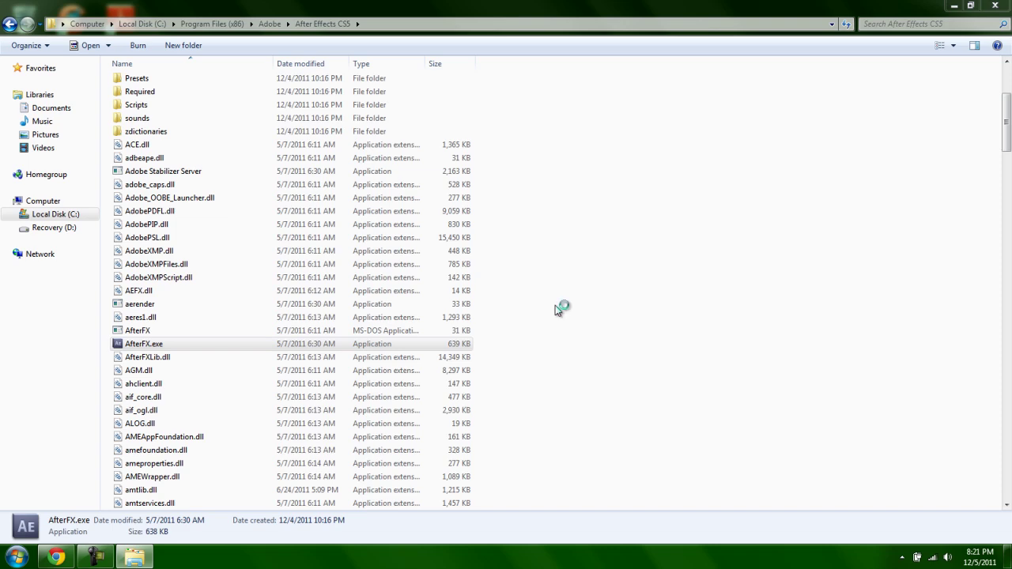
Send the crash report details, then close the After Effects CS5 folder window
{"action": "left_click", "coordinate": [134, 557]}
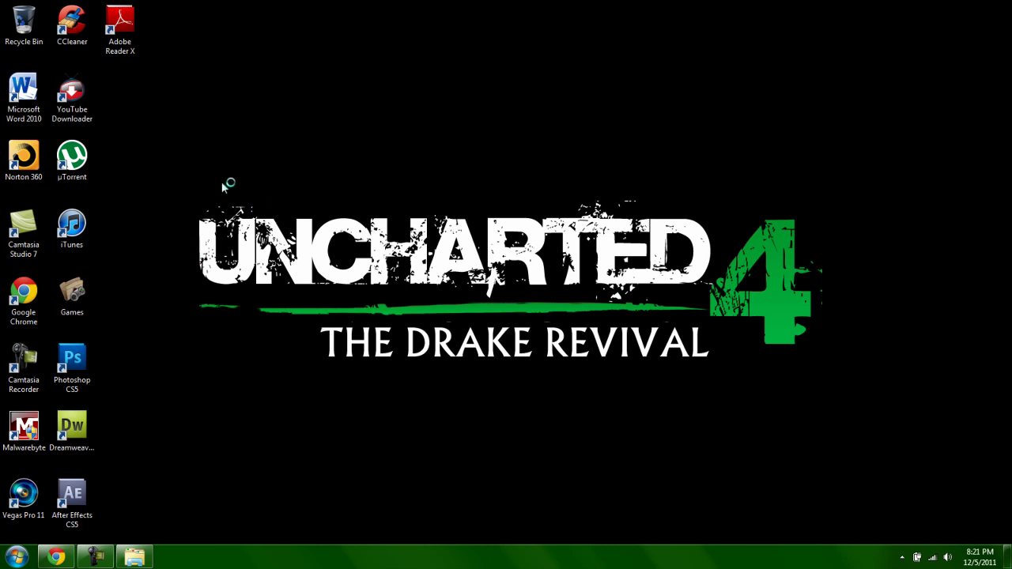
{"action": "left_click_drag", "start_coordinate": [204, 172], "coordinate": [867, 428]}
{"action": "left_click", "coordinate": [136, 557]}
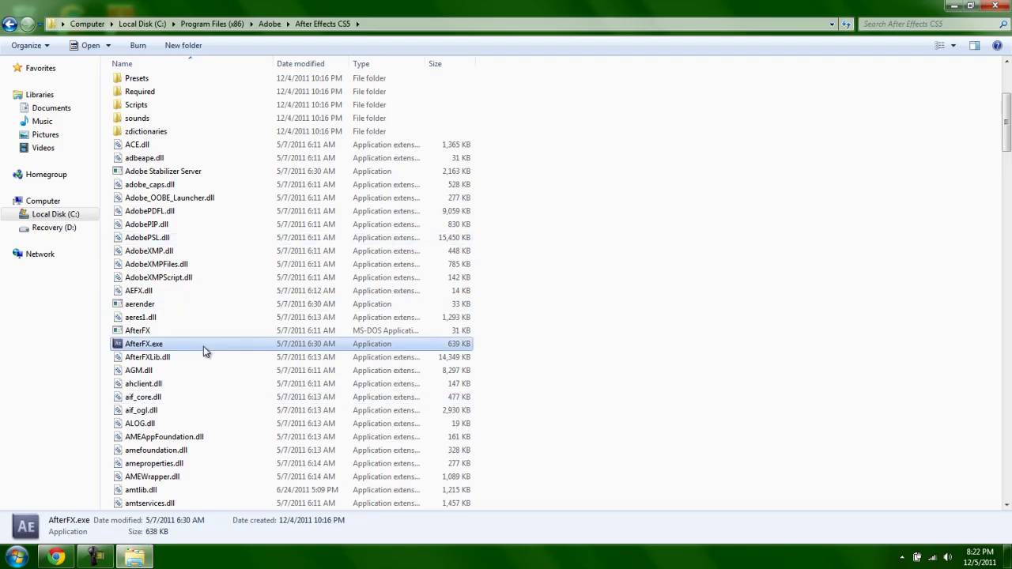
{"action": "key", "text": "super+d"}
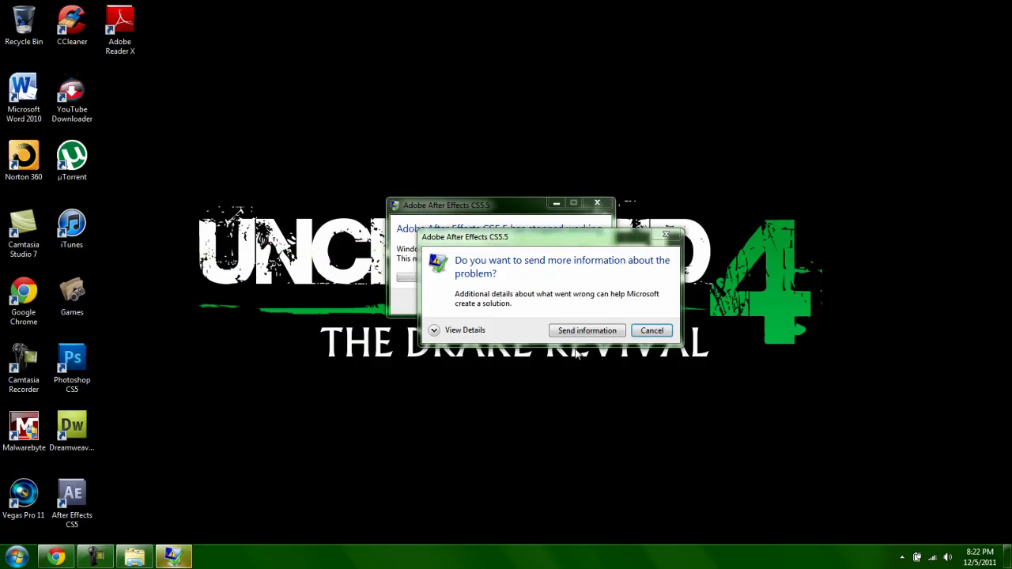
{"action": "left_click", "coordinate": [589, 332]}
{"action": "left_click", "coordinate": [498, 284]}
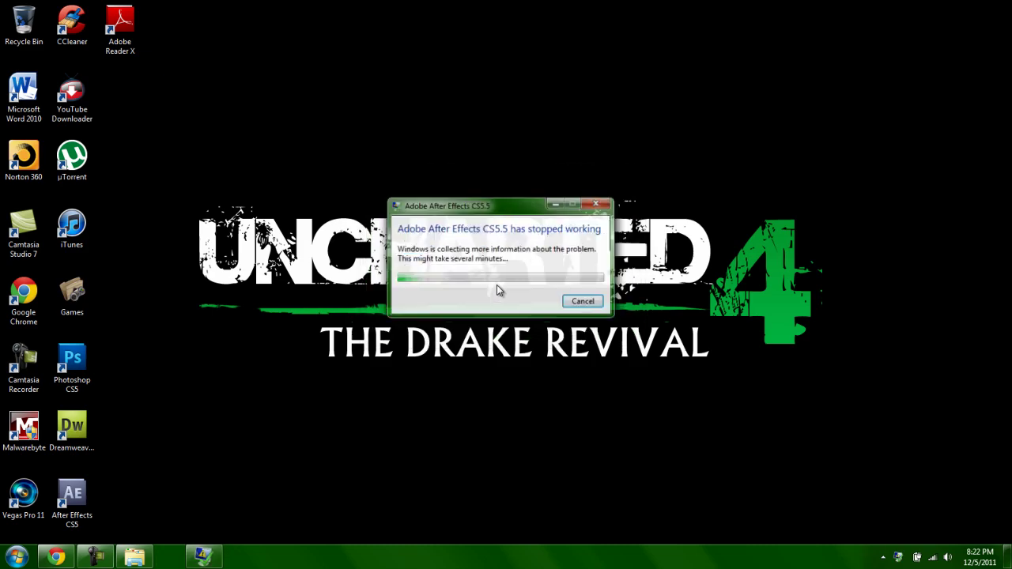
{"action": "left_click", "coordinate": [134, 557]}
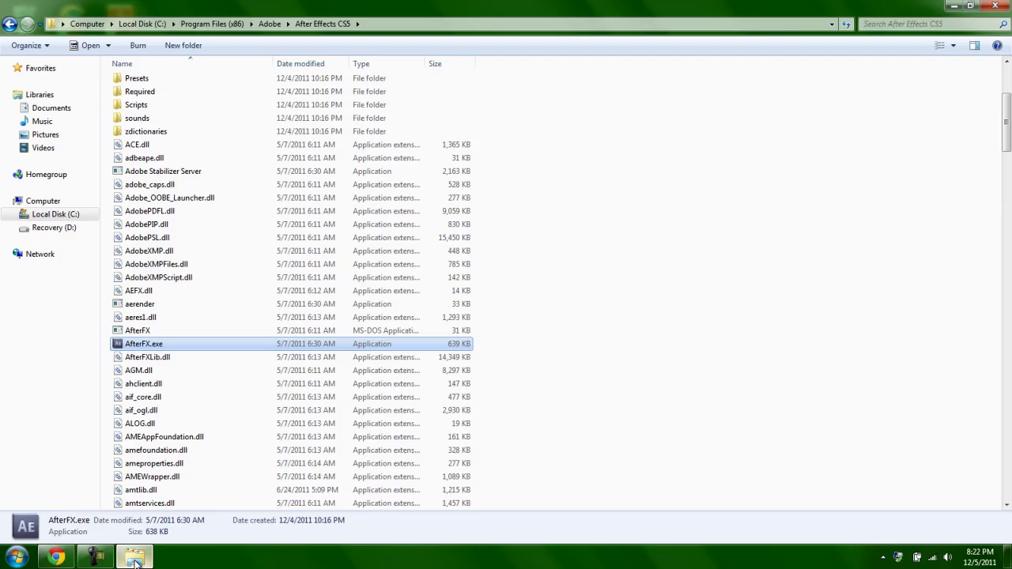
{"action": "key", "text": "alt+F4"}
Launch After Effects from the desktop shortcut, dismiss the crashes, and rerun it as administrator
{"action": "double_click", "coordinate": [93, 494]}
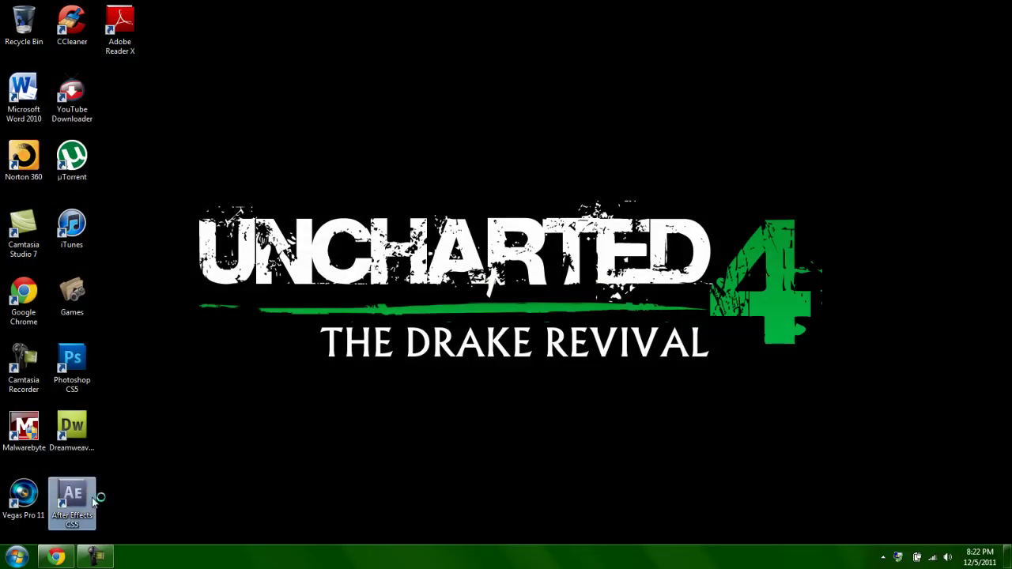
{"action": "left_click", "coordinate": [613, 334]}
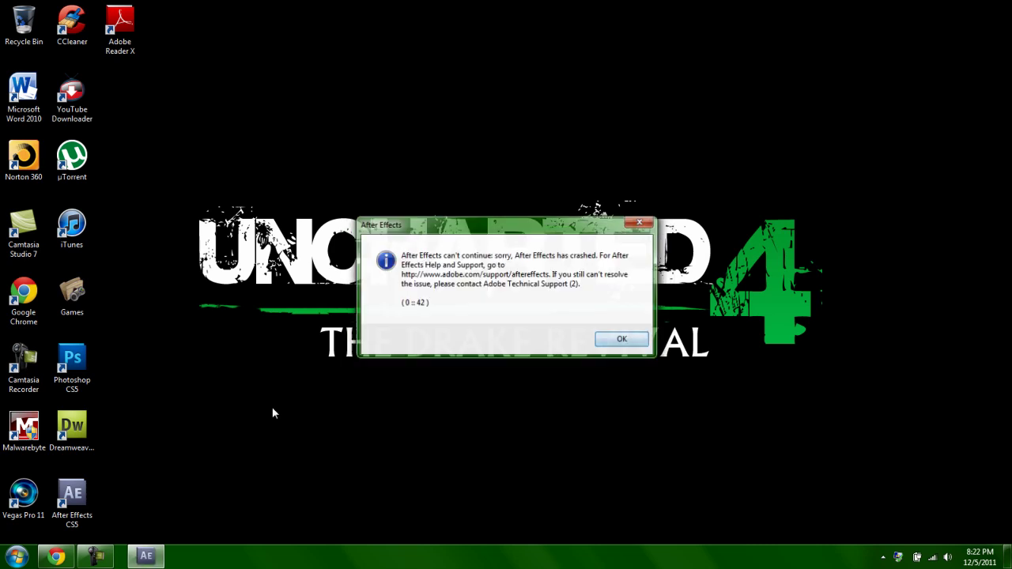
{"action": "left_click", "coordinate": [636, 340]}
{"action": "double_click", "coordinate": [72, 494]}
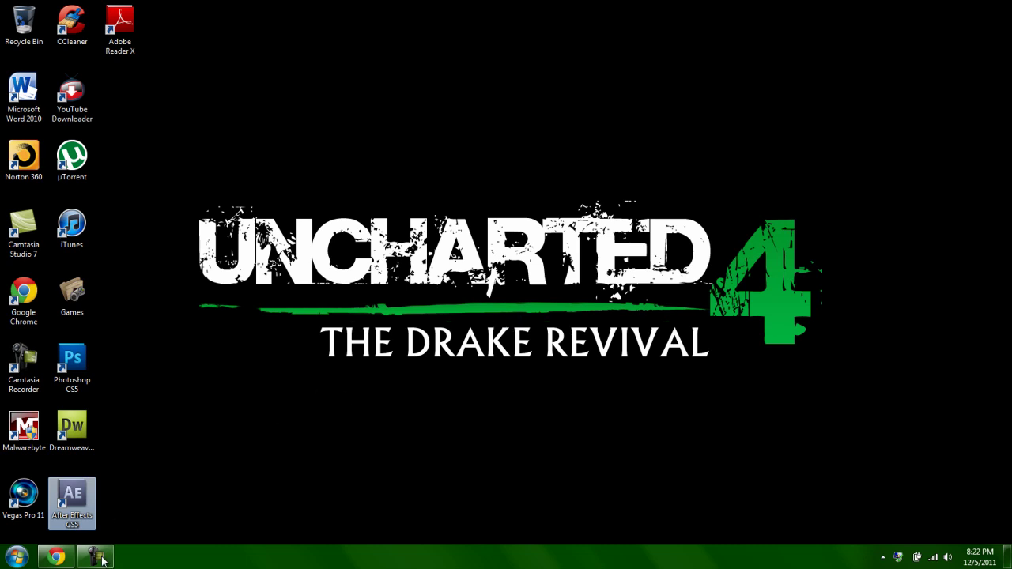
{"action": "right_click", "coordinate": [88, 508]}
{"action": "left_click", "coordinate": [146, 247]}
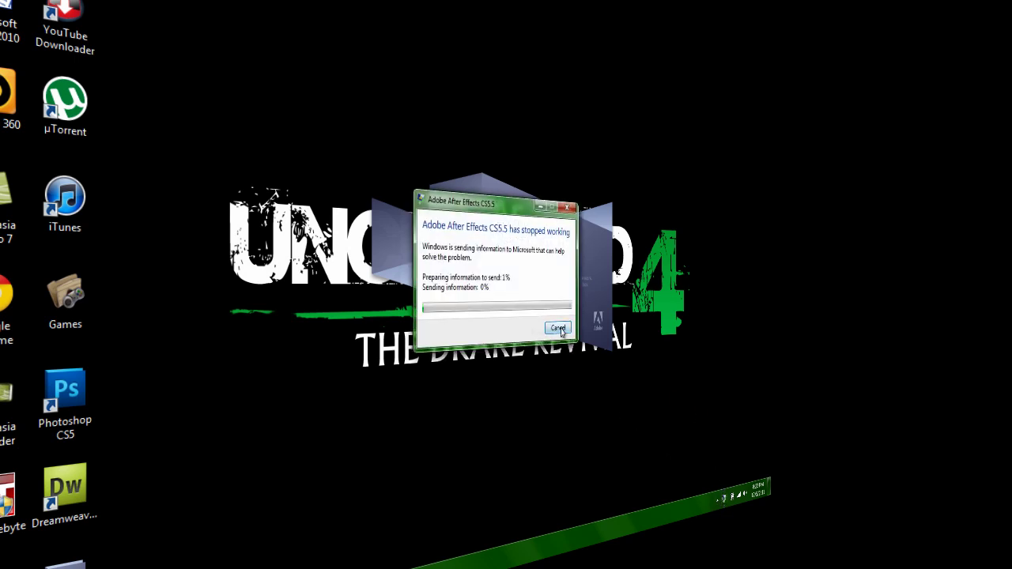
{"action": "left_click", "coordinate": [558, 329]}
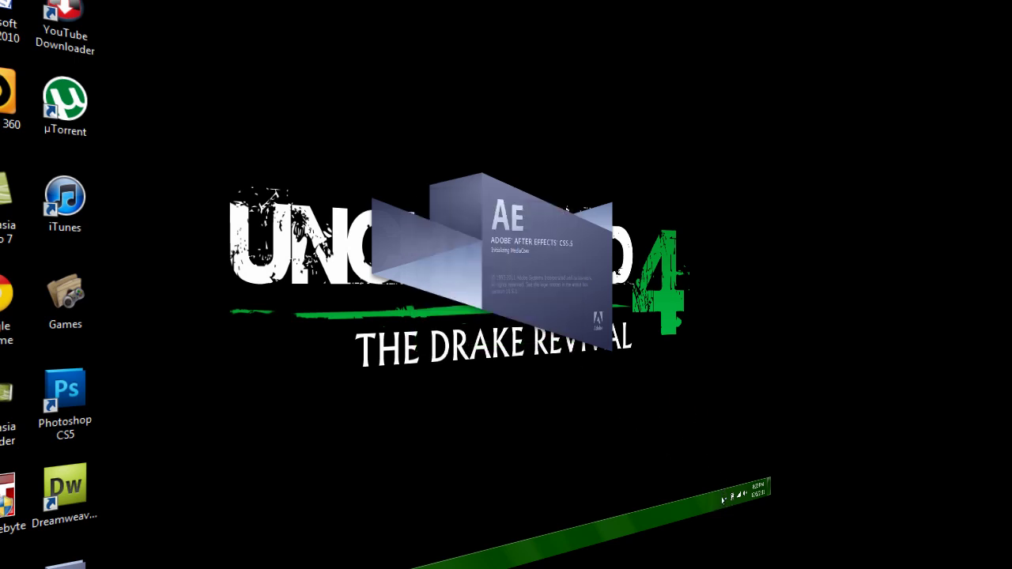
Acknowledge the QuickTime warning with don't-show-again, then the scripting-disabled warning
{"action": "left_click", "coordinate": [726, 495]}
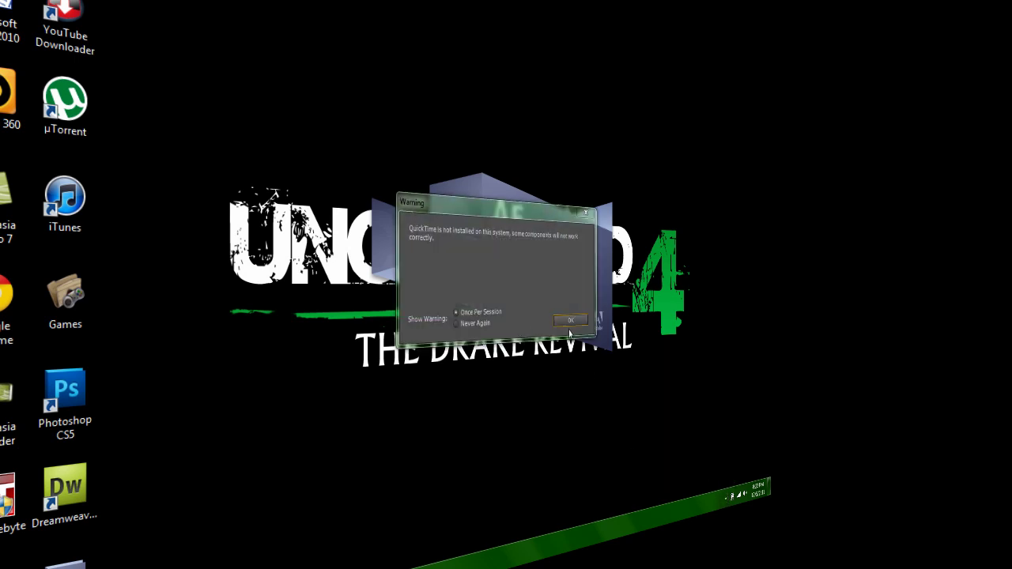
{"action": "left_click", "coordinate": [472, 323]}
{"action": "left_click", "coordinate": [570, 320]}
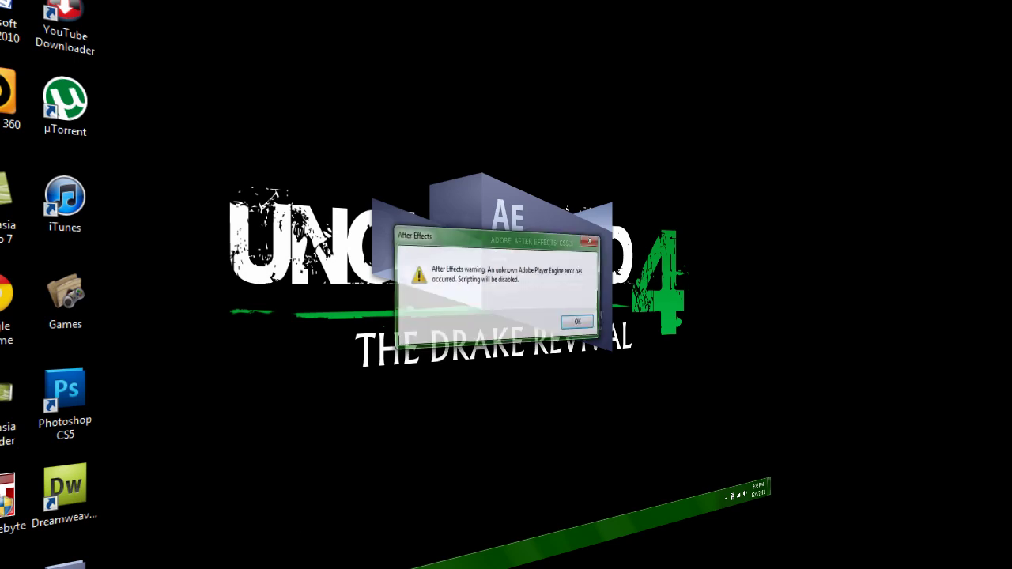
{"action": "left_click", "coordinate": [578, 324]}
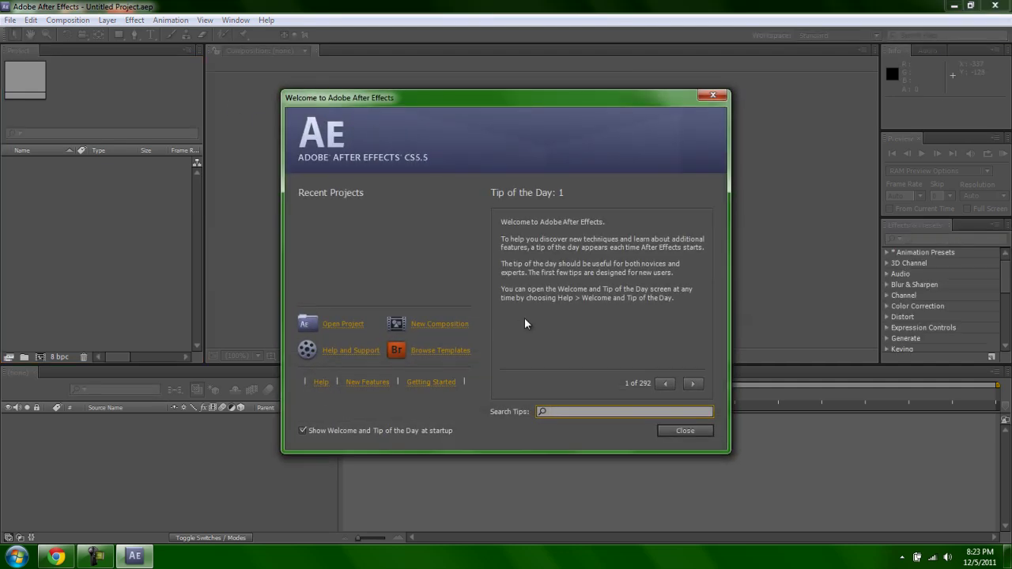
Close the Welcome and Tip of the Day screen and browse the File and Edit menus
{"action": "left_click", "coordinate": [684, 431]}
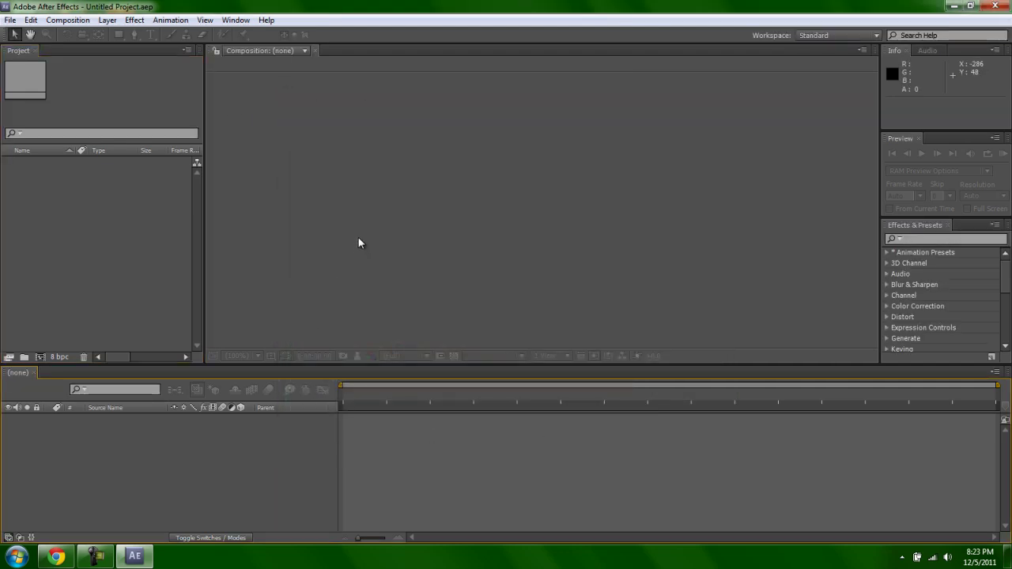
{"action": "left_click", "coordinate": [9, 22]}
{"action": "left_click", "coordinate": [9, 23]}
{"action": "left_click", "coordinate": [30, 21]}
{"action": "left_click", "coordinate": [32, 23]}
{"action": "left_click", "coordinate": [136, 556]}
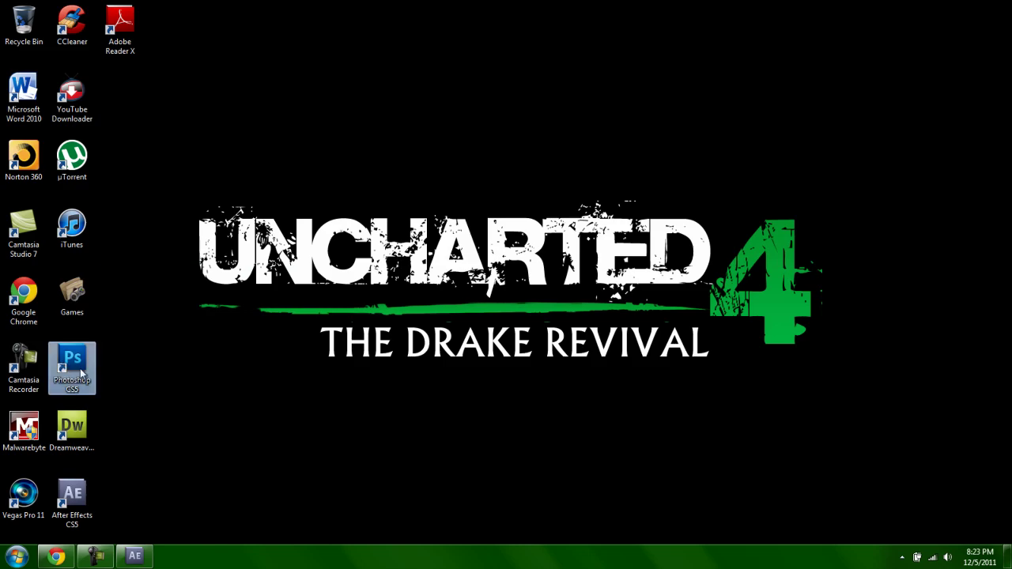
{"action": "left_click", "coordinate": [133, 556]}
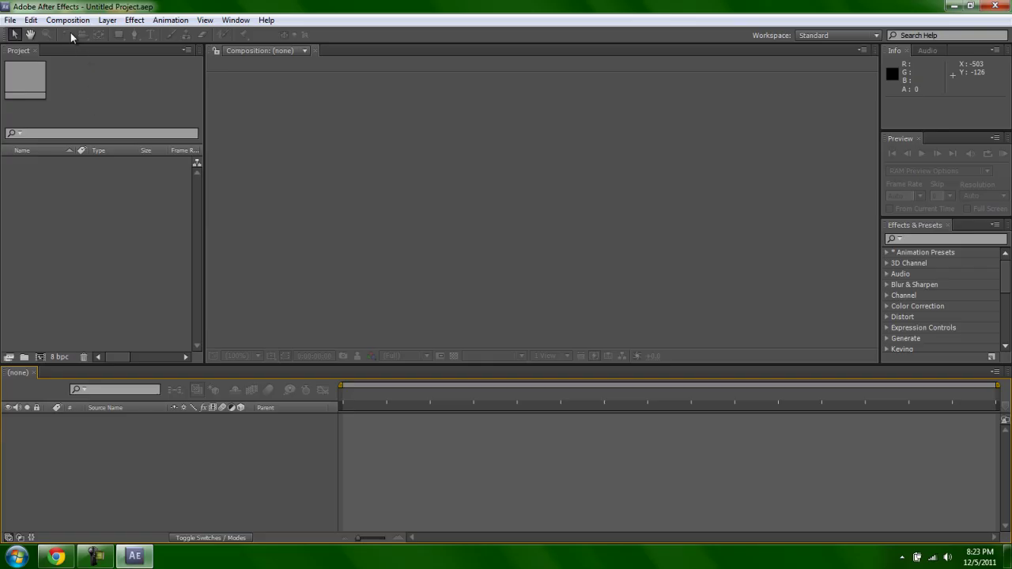
Create a new empty project via File > New > New Project, then minimize After Effects
{"action": "left_click", "coordinate": [9, 22]}
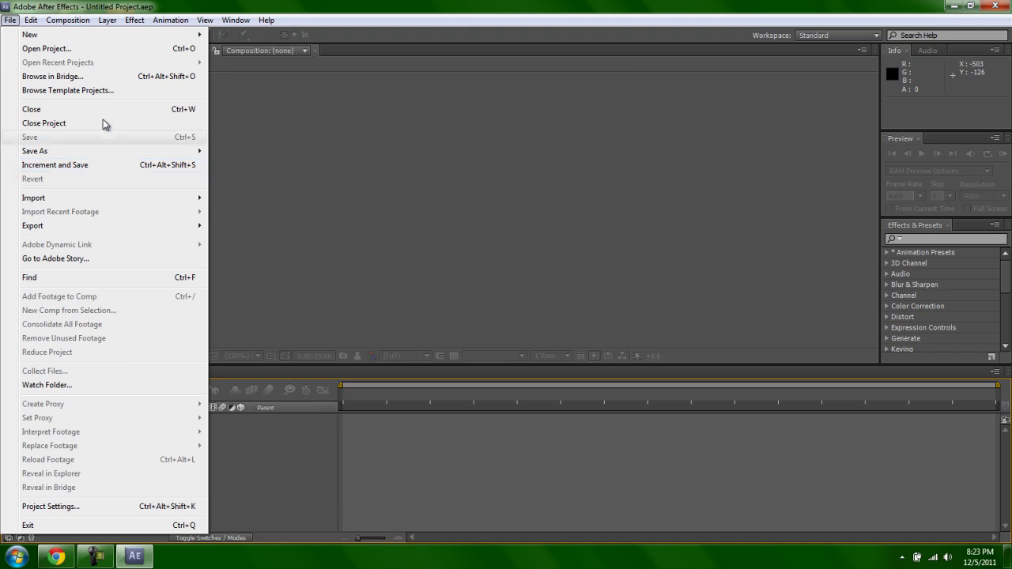
{"action": "mouse_move", "coordinate": [94, 37]}
{"action": "left_click", "coordinate": [247, 34]}
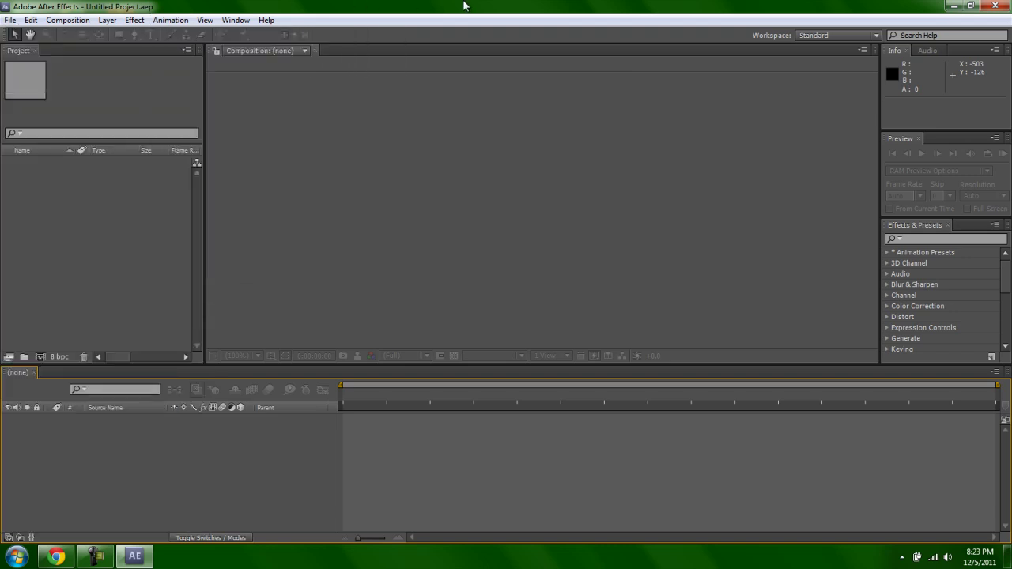
{"action": "left_click", "coordinate": [951, 7]}
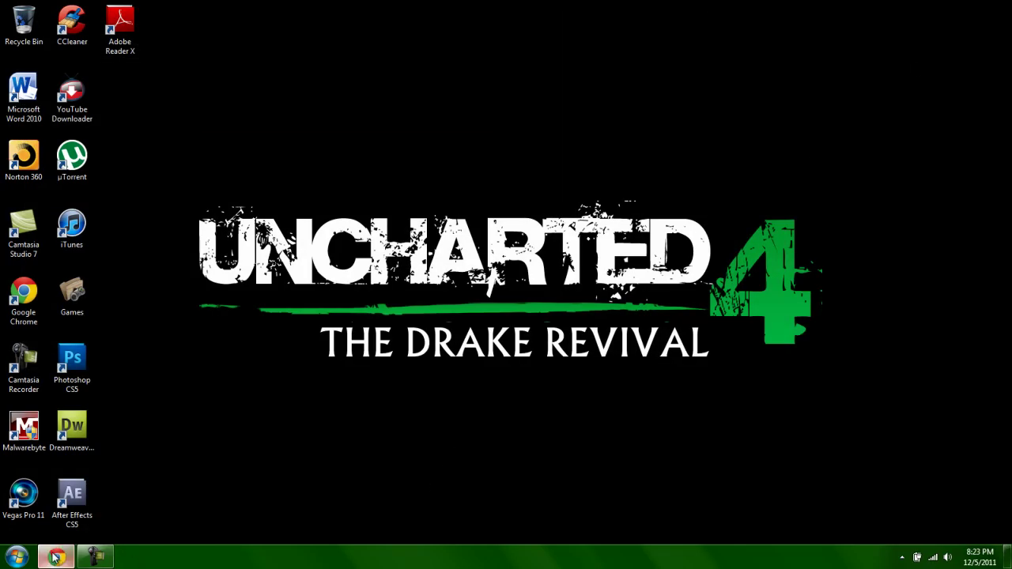
Seek the YouTube tutorial to 0:27, 0:41 and 0:51, then minimize the browser
{"action": "left_click", "coordinate": [55, 556]}
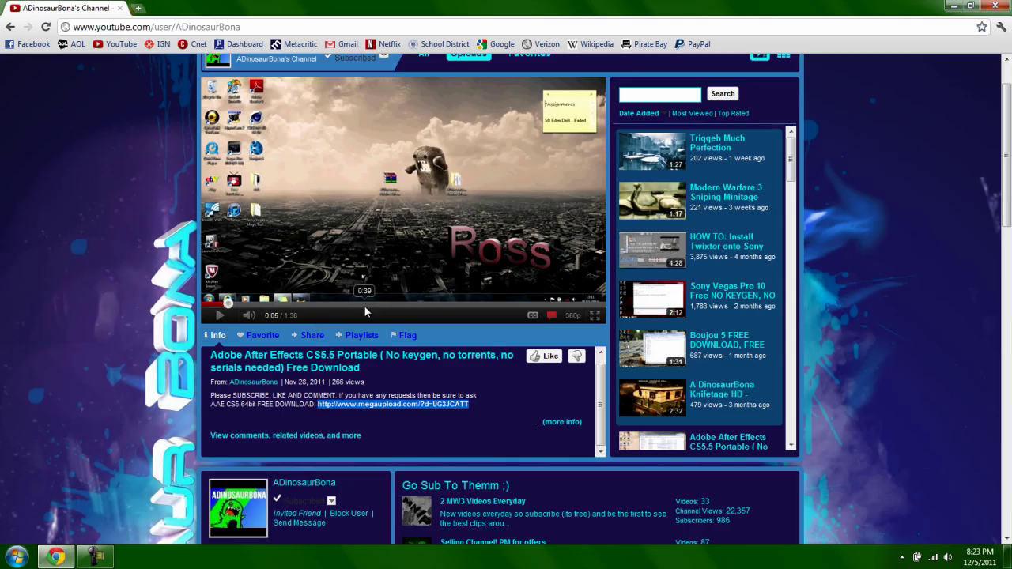
{"action": "scroll", "coordinate": [314, 362], "scroll_direction": "up", "scroll_amount": 1}
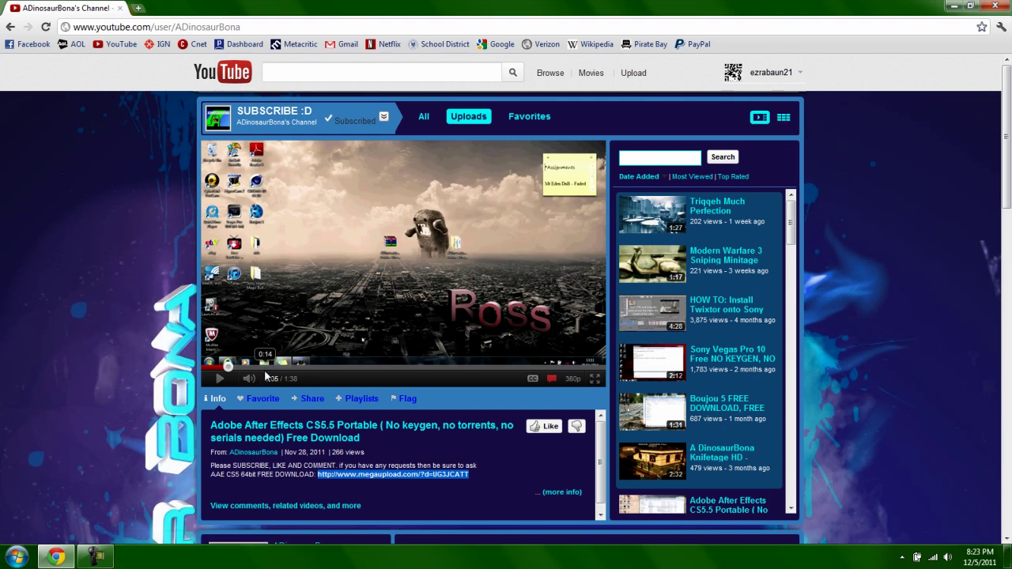
{"action": "left_click", "coordinate": [316, 367]}
{"action": "left_click", "coordinate": [370, 366]}
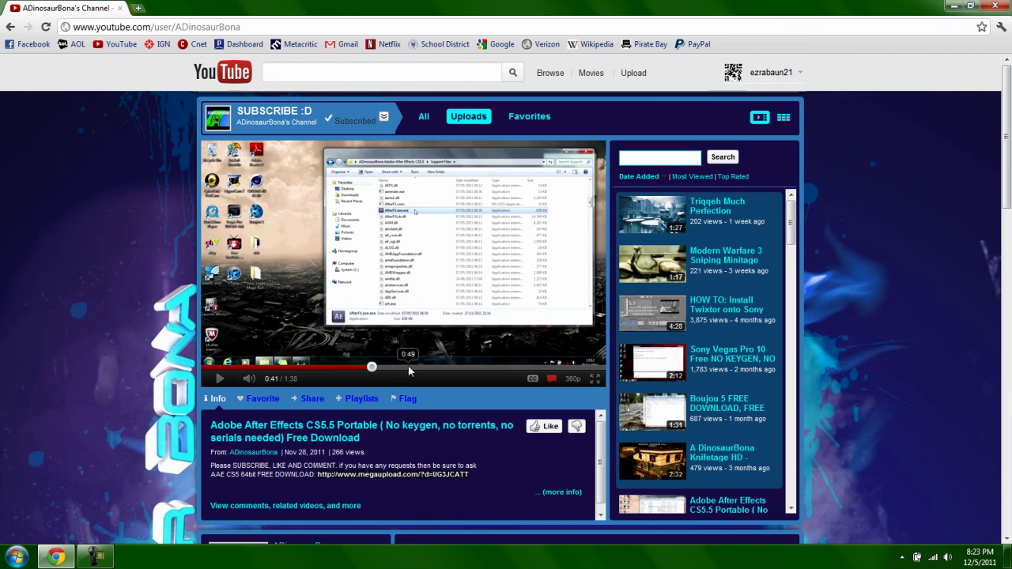
{"action": "left_click", "coordinate": [409, 368]}
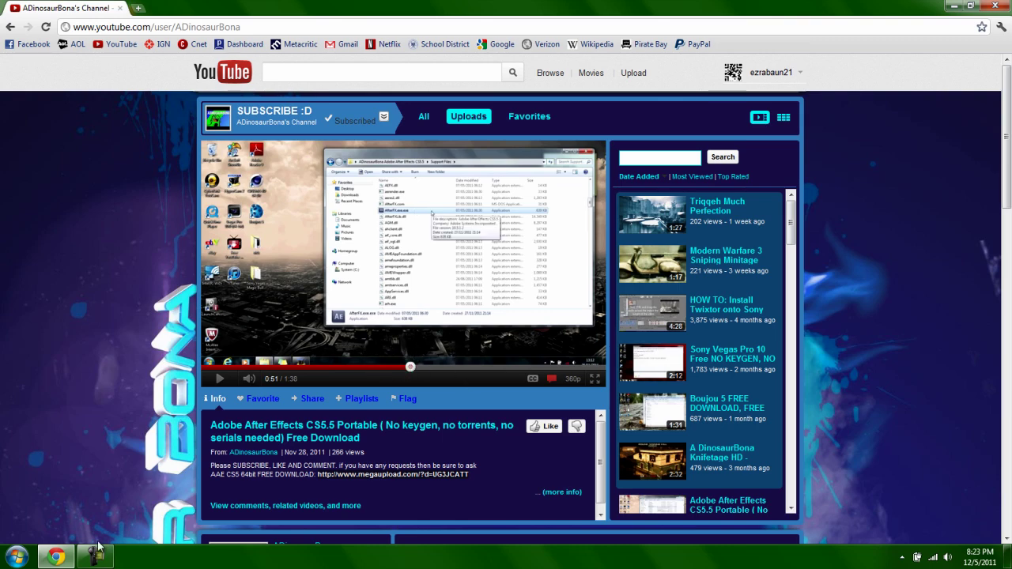
{"action": "left_click", "coordinate": [68, 555]}
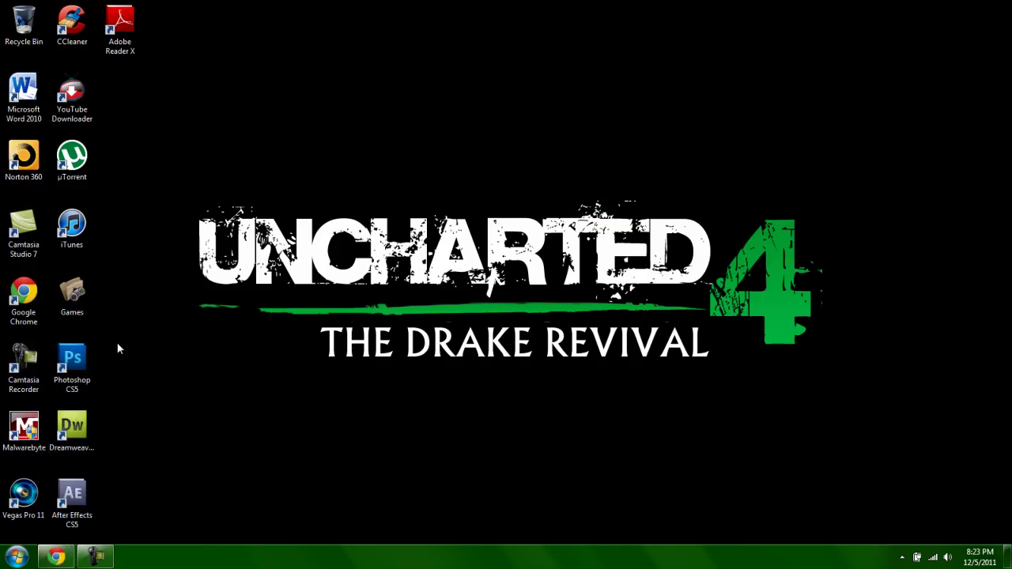
Jump the tutorial back through 0:41, 0:32 and 0:14, pausing it at 0:34
{"action": "left_click", "coordinate": [56, 556]}
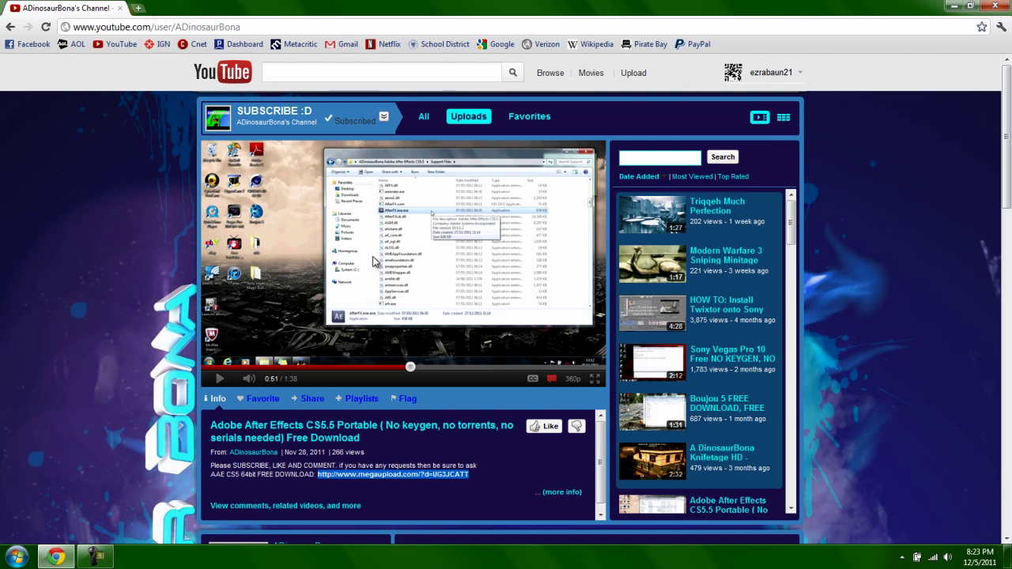
{"action": "left_click", "coordinate": [376, 366]}
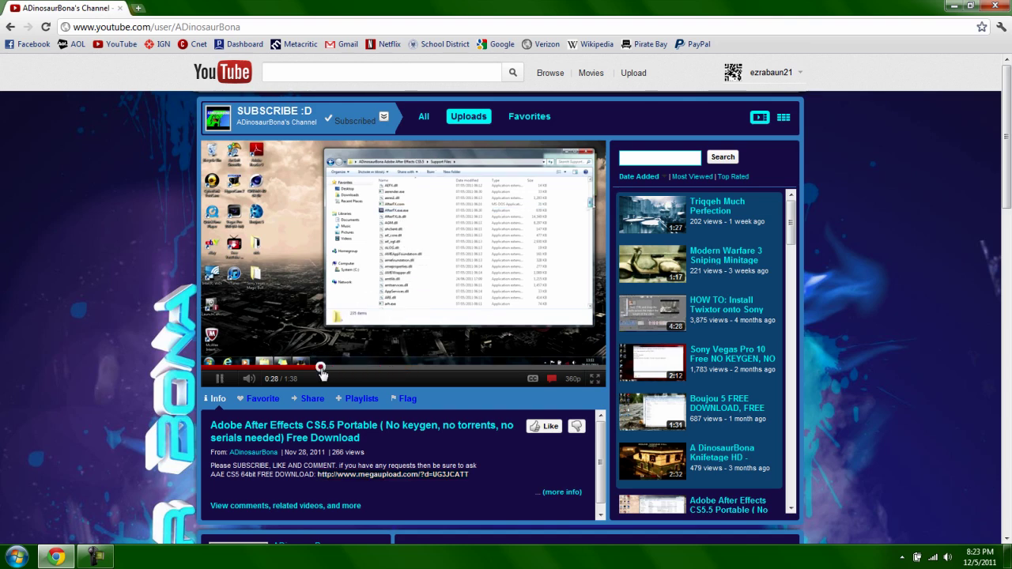
{"action": "left_click", "coordinate": [327, 367]}
{"action": "key", "text": "space"}
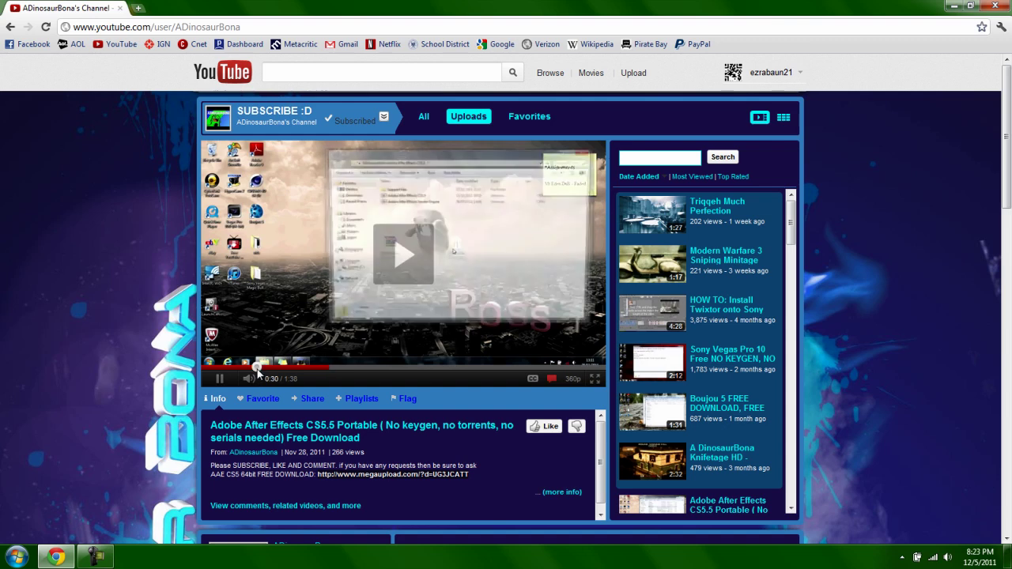
{"action": "left_click", "coordinate": [261, 367]}
{"action": "left_click", "coordinate": [331, 366]}
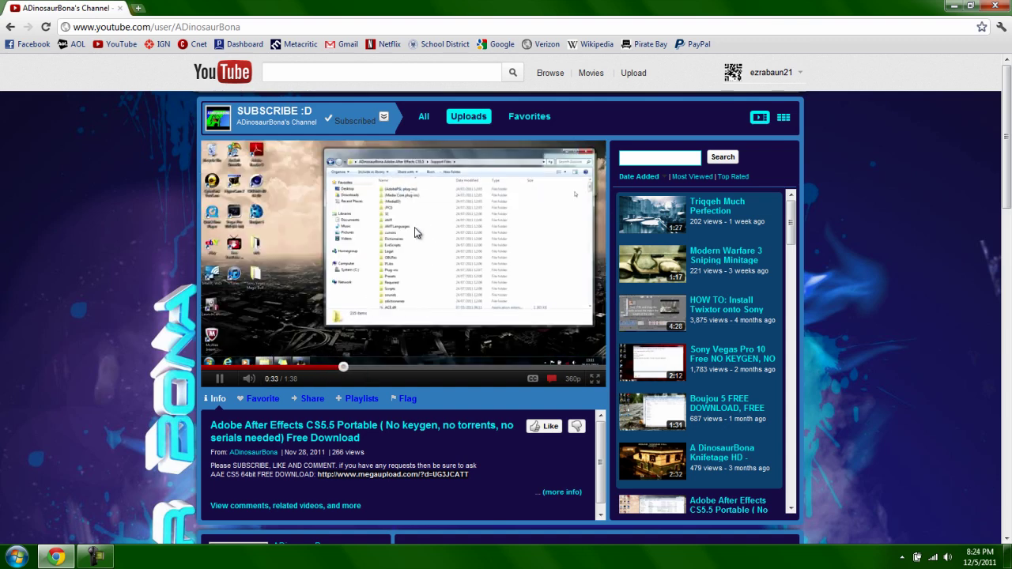
{"action": "key", "text": "space"}
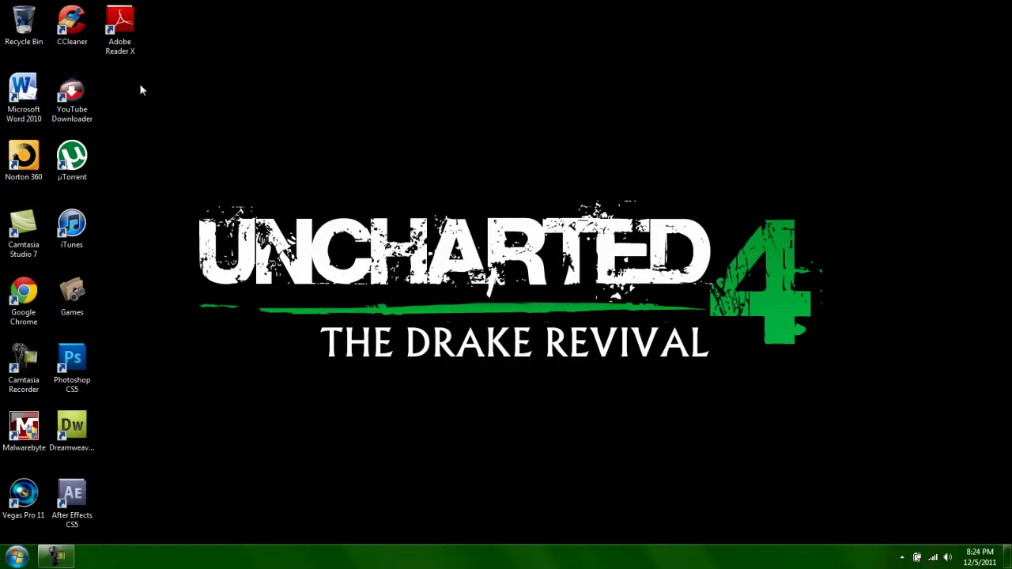